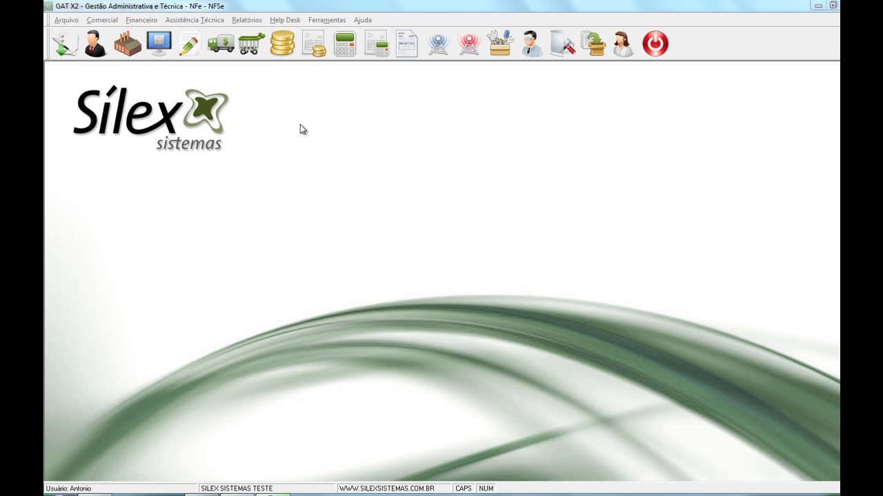
- Open the Tabelas register and display the Índice Reajuste table in the Contrato group
{"action": "left_click", "coordinate": [67, 20]}
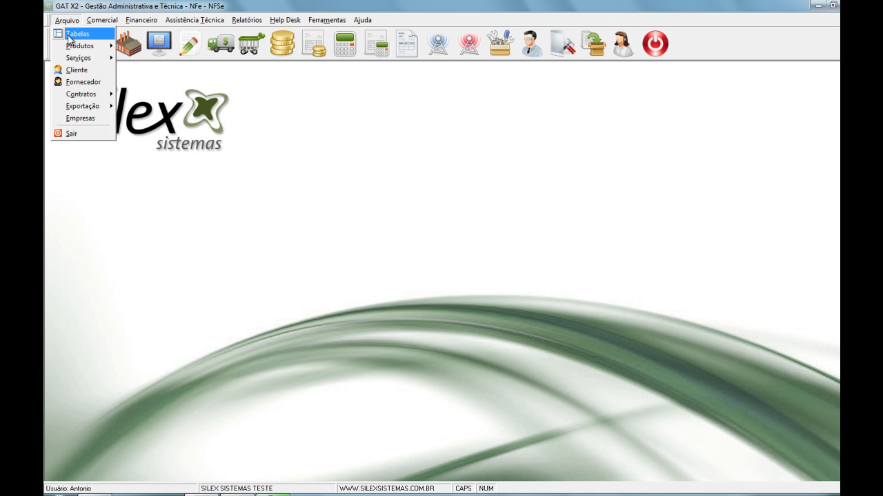
{"action": "left_click", "coordinate": [72, 33]}
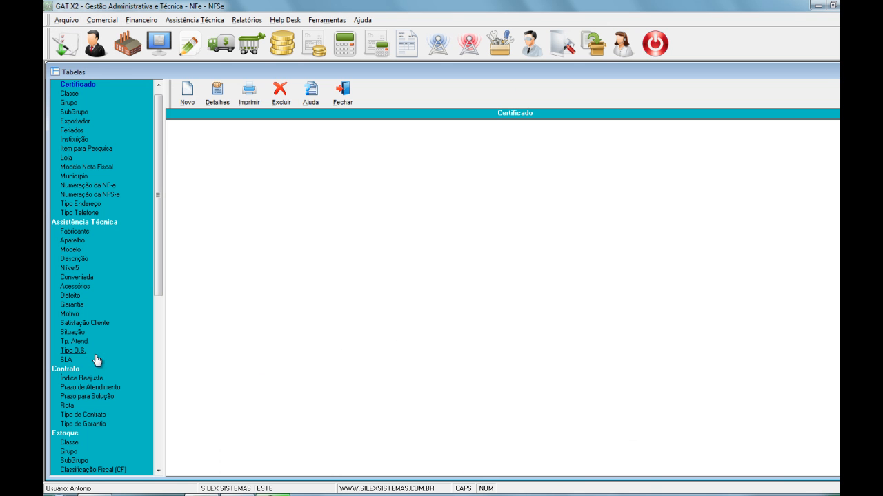
{"action": "left_click_drag", "start_coordinate": [159, 274], "coordinate": [161, 332]}
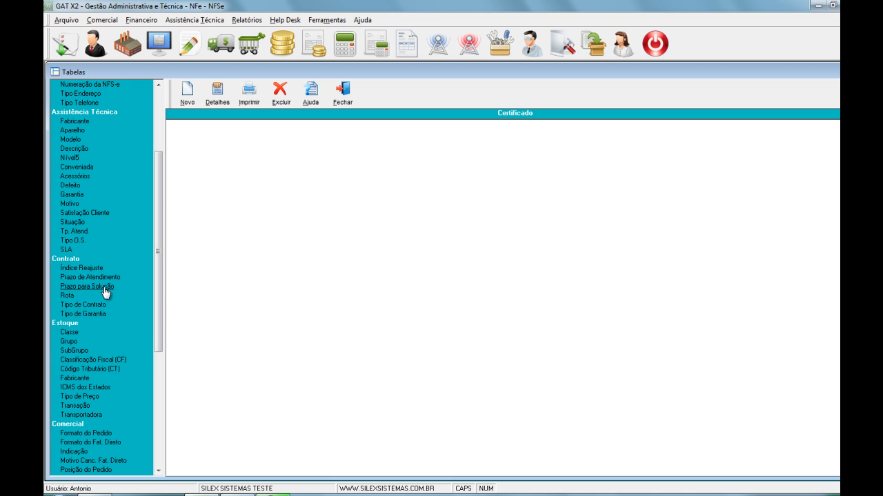
{"action": "left_click", "coordinate": [74, 268]}
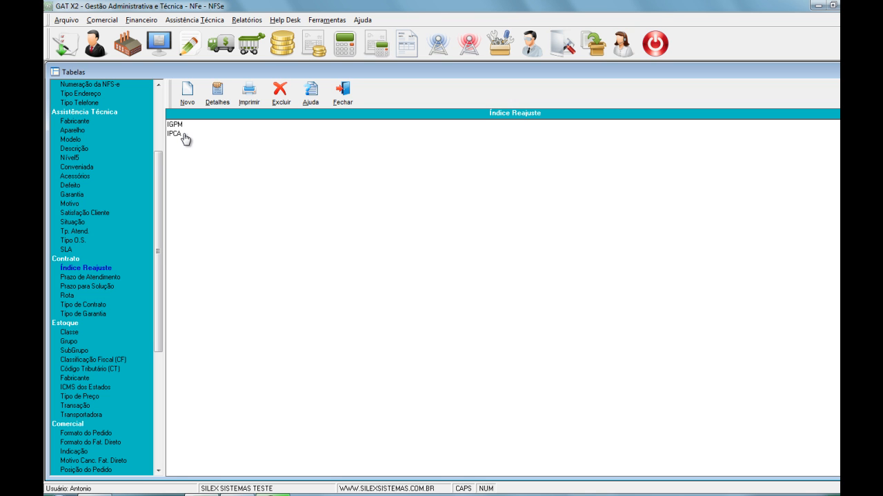
{"action": "left_click", "coordinate": [187, 90]}
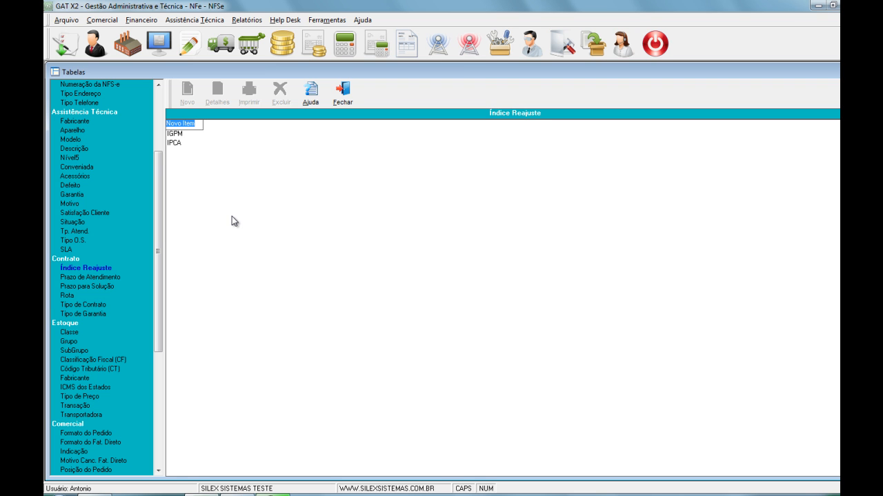
{"action": "key", "text": "Escape"}
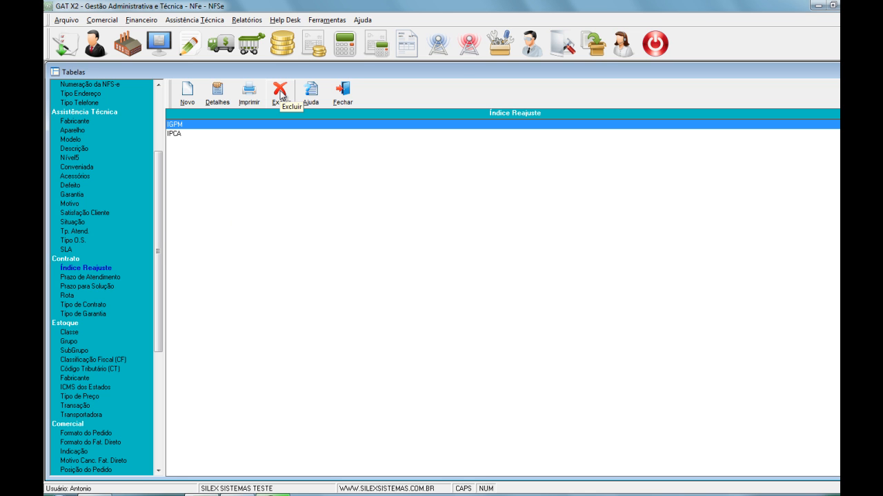
{"action": "left_click", "coordinate": [171, 126]}
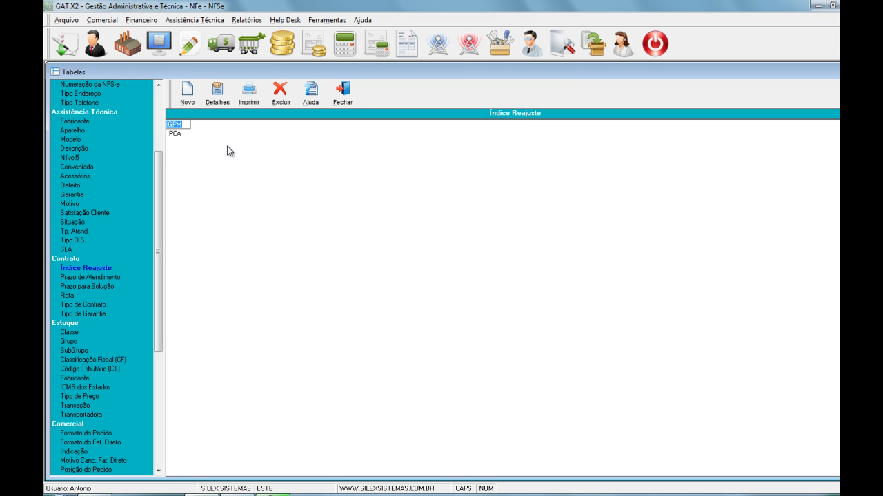
- Display the Prazo de Atendimento table, examine the blank form for a new deadline, and close the form without saving
{"action": "left_click", "coordinate": [106, 277]}
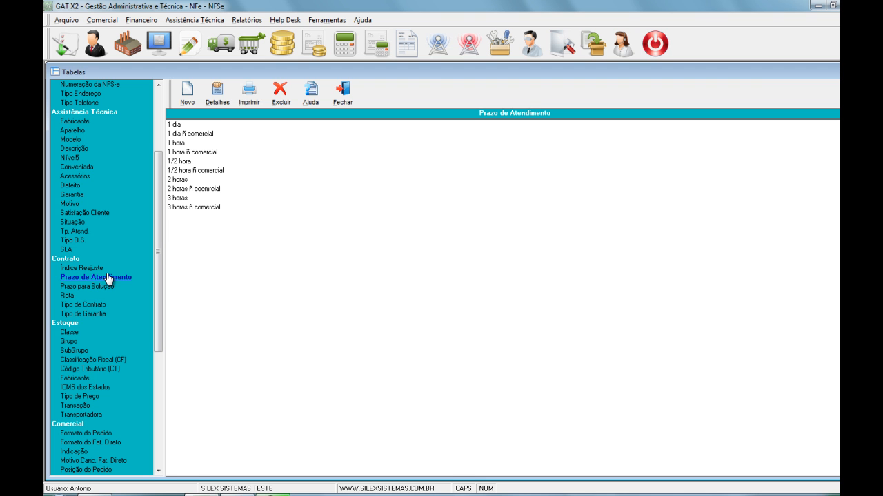
{"action": "left_click", "coordinate": [186, 91]}
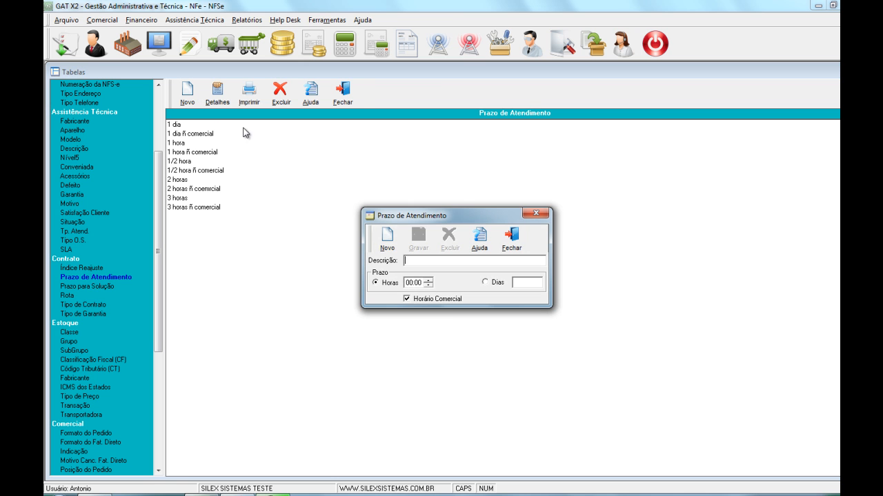
{"action": "left_click", "coordinate": [417, 284]}
{"action": "left_click", "coordinate": [509, 241]}
- Display the Prazo para Solução table, examine a blank form and the "1/2 hora ñ comer" record, and close both
{"action": "left_click", "coordinate": [116, 291]}
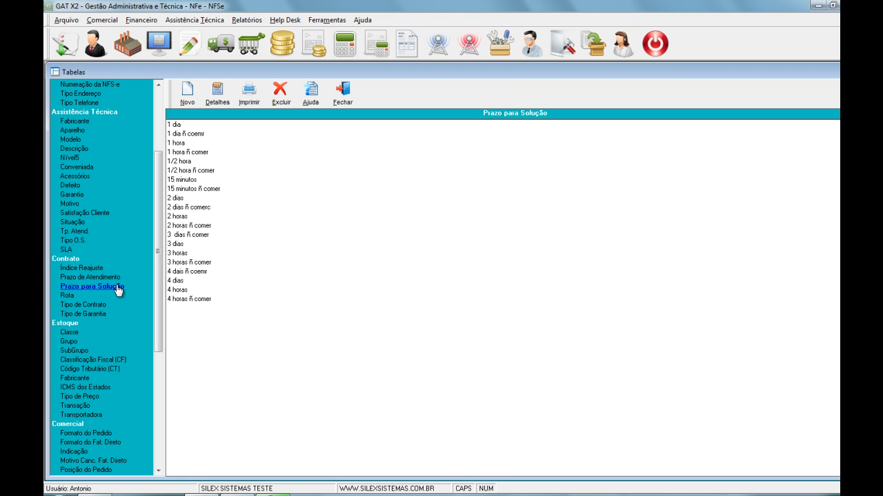
{"action": "left_click", "coordinate": [183, 97]}
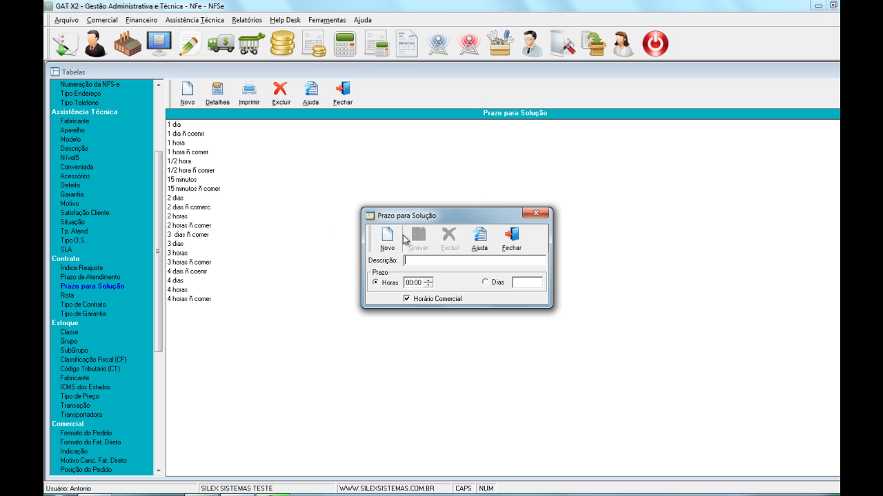
{"action": "left_click", "coordinate": [511, 242]}
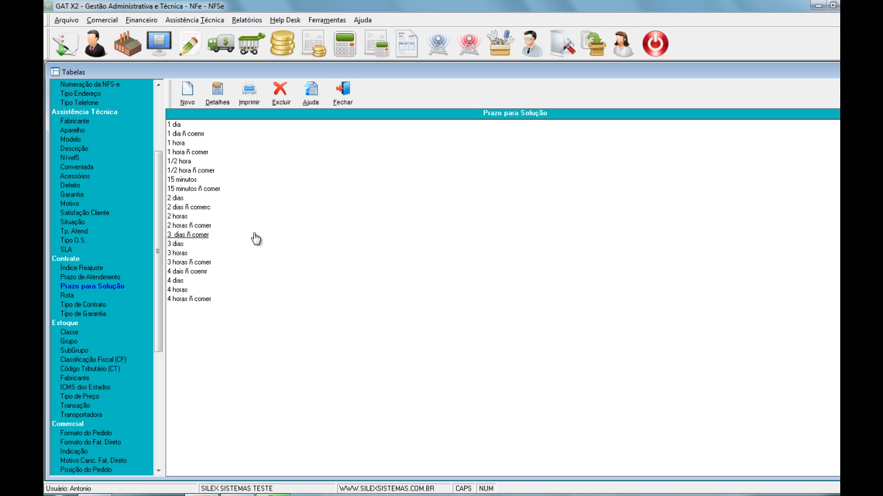
{"action": "left_click", "coordinate": [201, 217]}
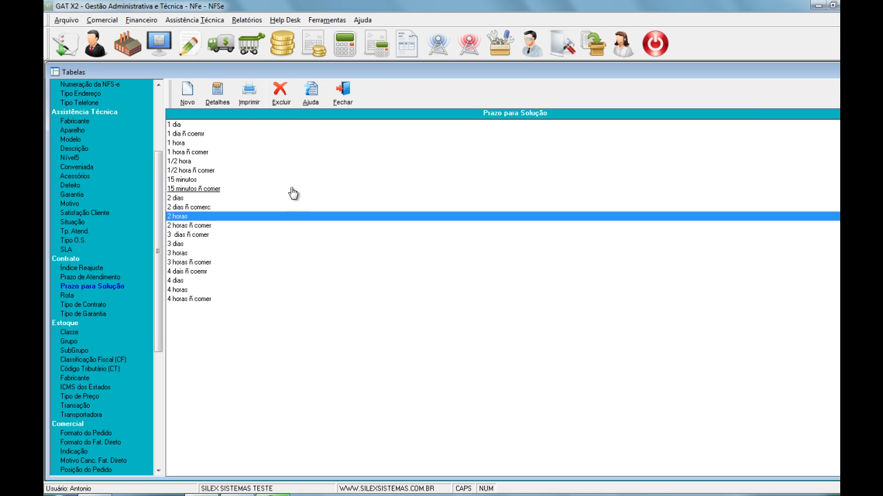
{"action": "double_click", "coordinate": [205, 171]}
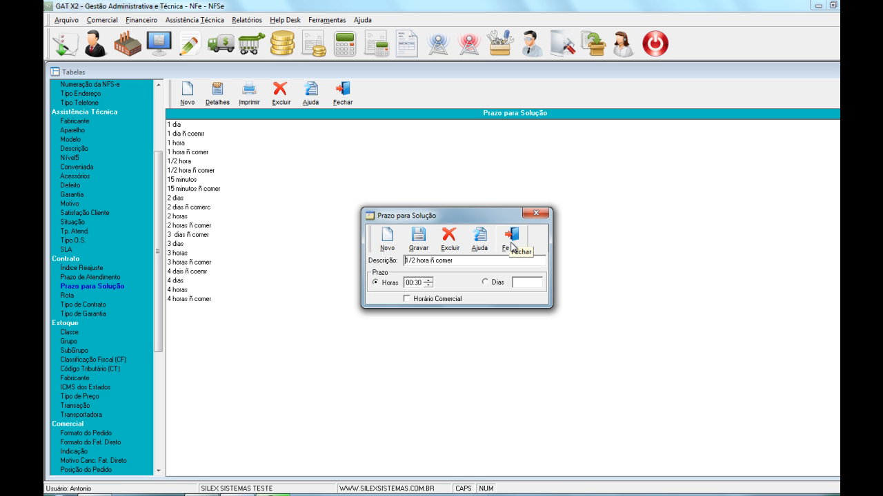
{"action": "left_click", "coordinate": [512, 247]}
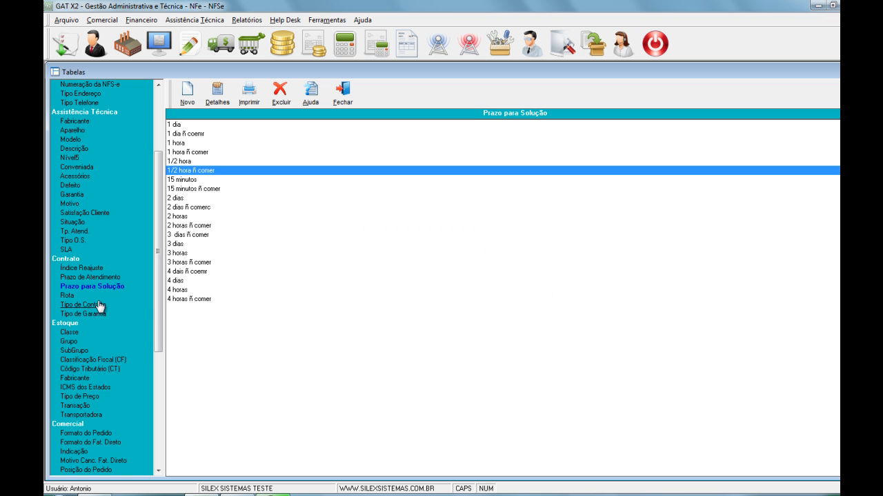
- In the Rota table, set the technician of the BAIRRO DE CIMA route to < Nenhum > and save the record
{"action": "left_click", "coordinate": [68, 296]}
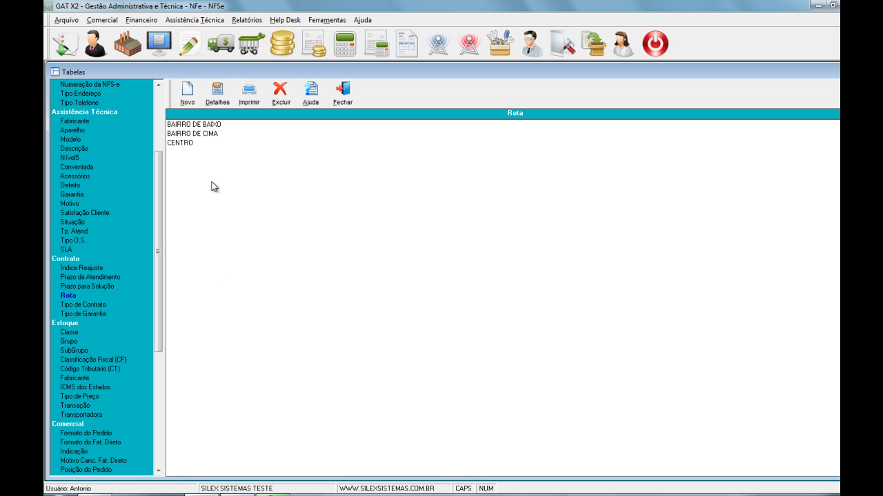
{"action": "double_click", "coordinate": [183, 138]}
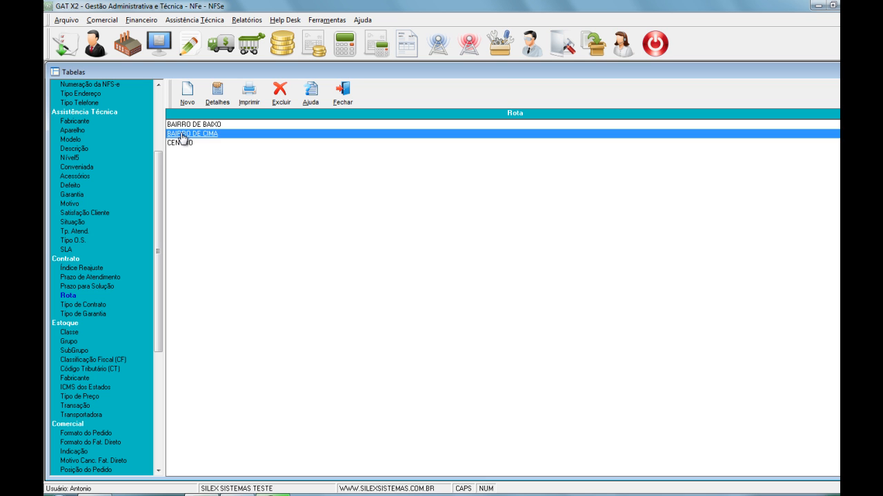
{"action": "left_click", "coordinate": [414, 301]}
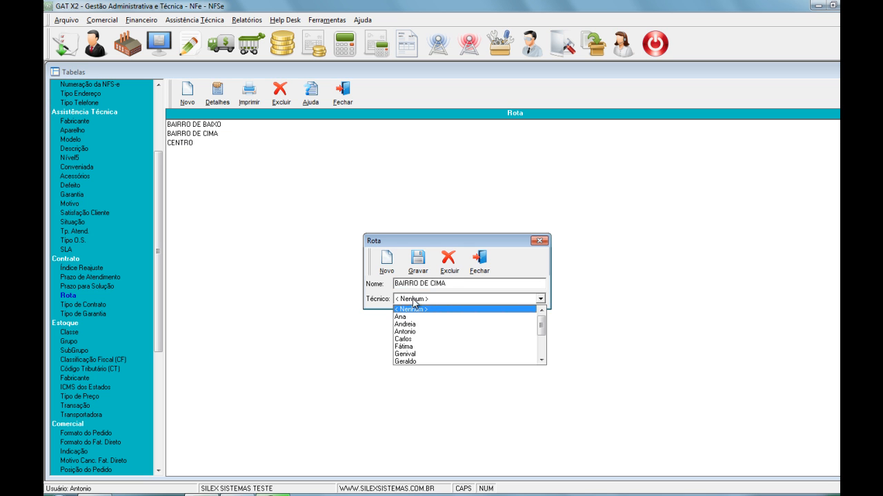
{"action": "left_click", "coordinate": [414, 346]}
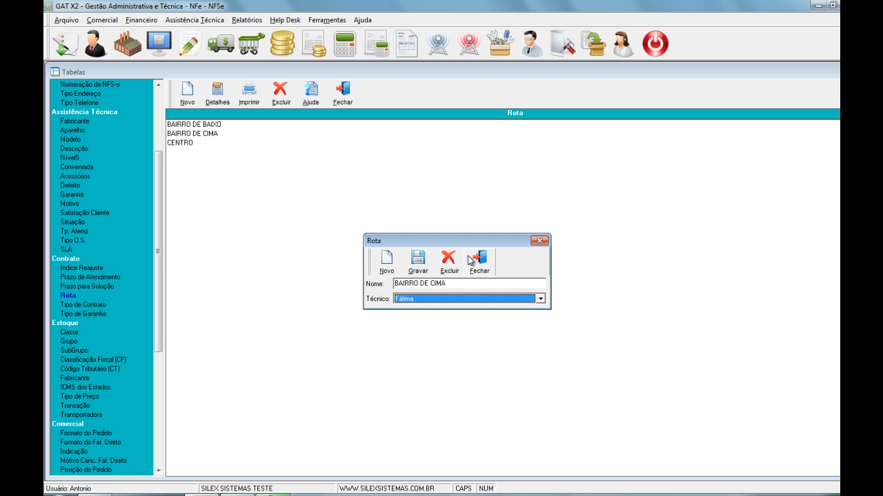
{"action": "left_click", "coordinate": [448, 298]}
{"action": "scroll", "coordinate": [441, 314], "scroll_direction": "up", "scroll_amount": 2}
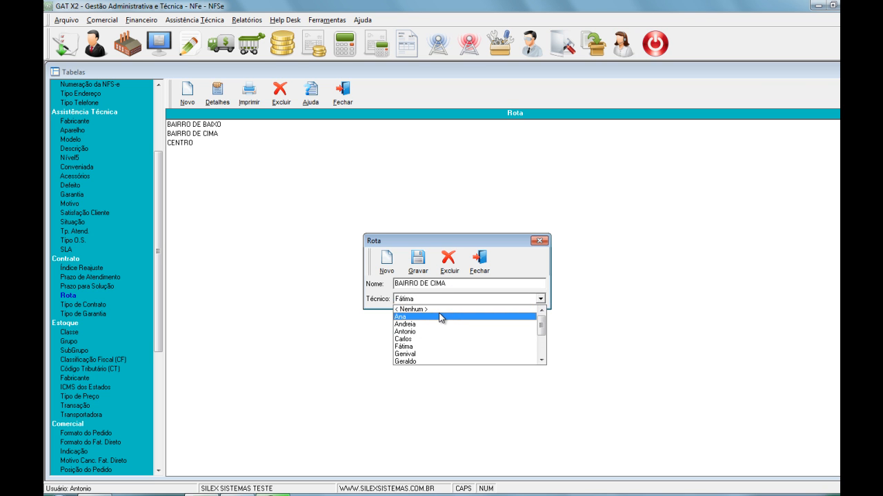
{"action": "left_click", "coordinate": [441, 302]}
{"action": "left_click", "coordinate": [484, 302]}
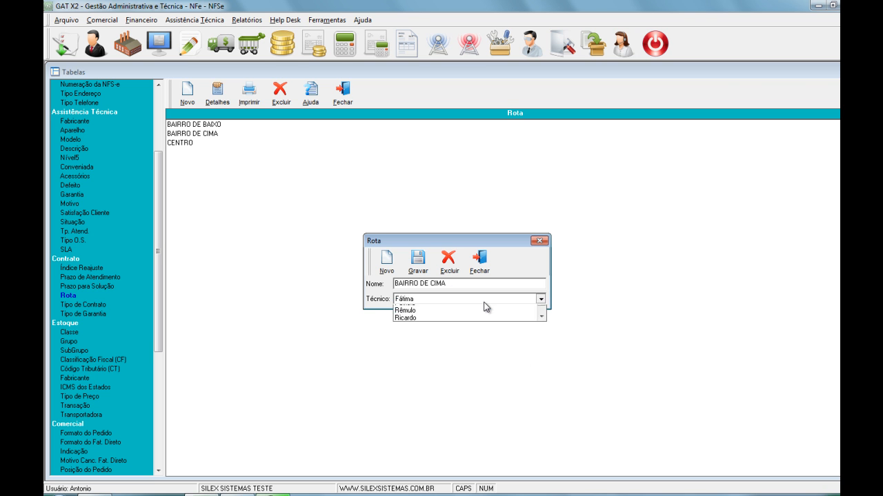
{"action": "scroll", "coordinate": [451, 334], "scroll_direction": "up", "scroll_amount": 3}
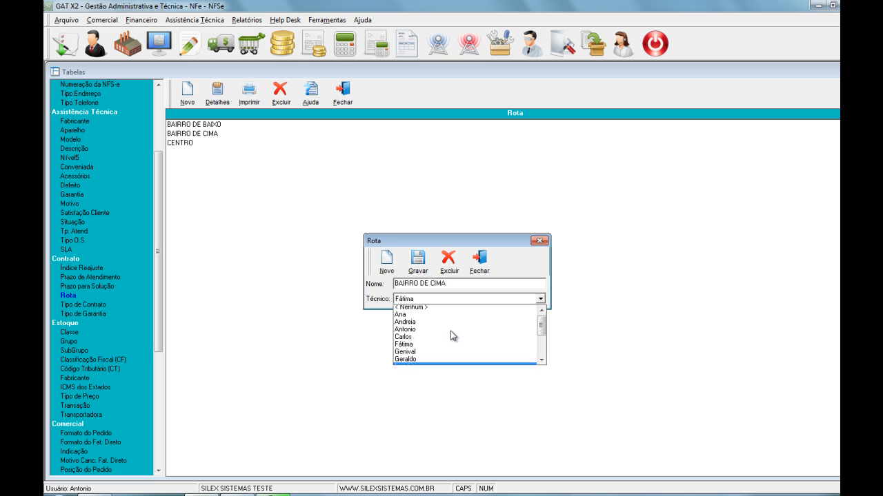
{"action": "left_click", "coordinate": [420, 312]}
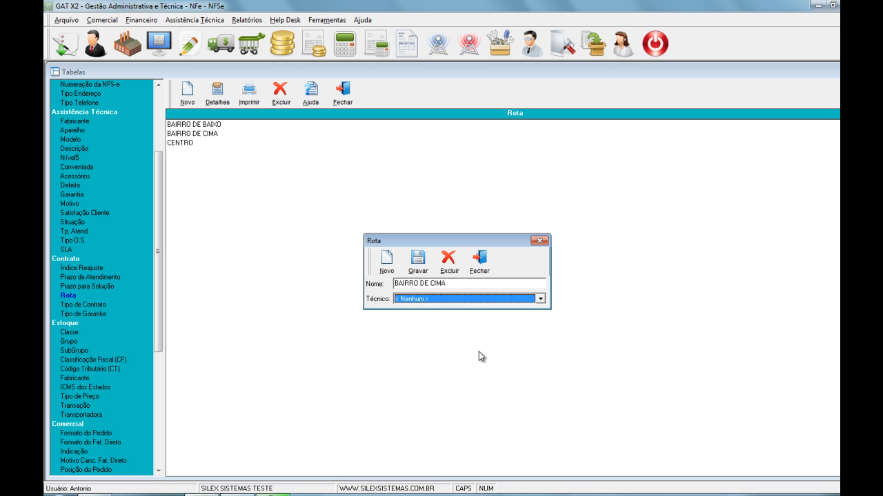
{"action": "left_click", "coordinate": [417, 262]}
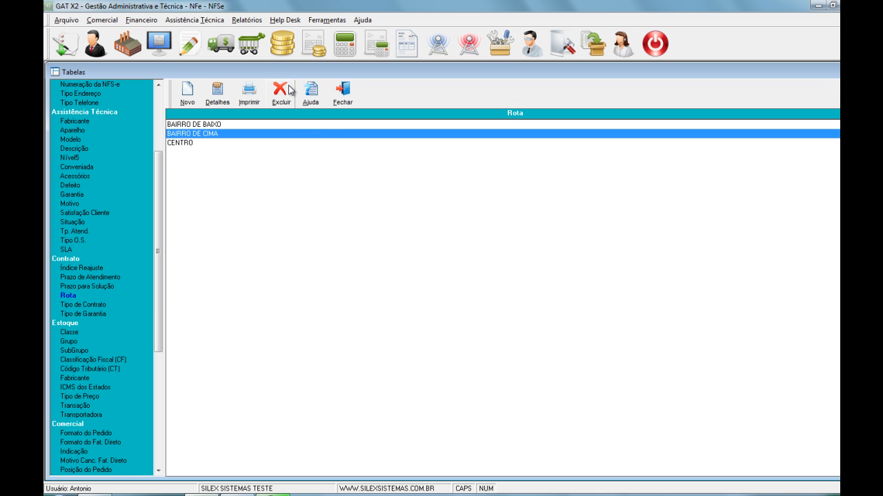
- Examine the blank new route form and the BAIRRO DE CIMA route record, closing each without changes
{"action": "left_click", "coordinate": [187, 93]}
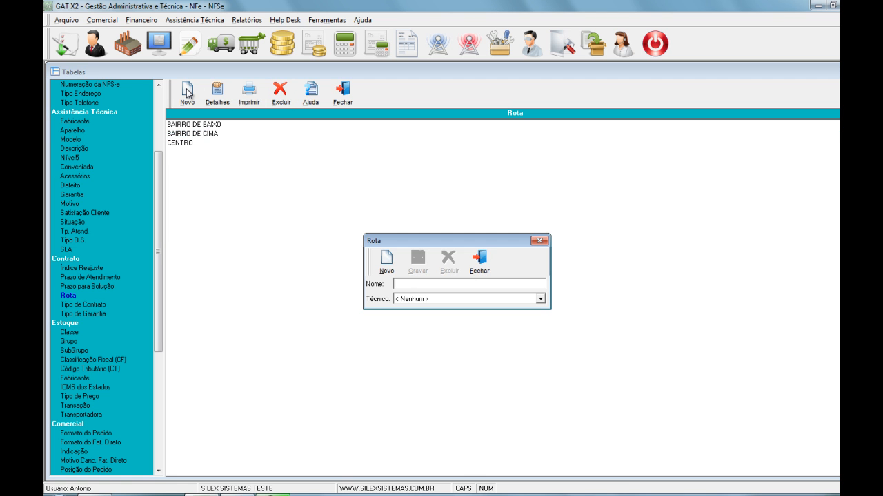
{"action": "left_click", "coordinate": [479, 270]}
{"action": "double_click", "coordinate": [207, 136]}
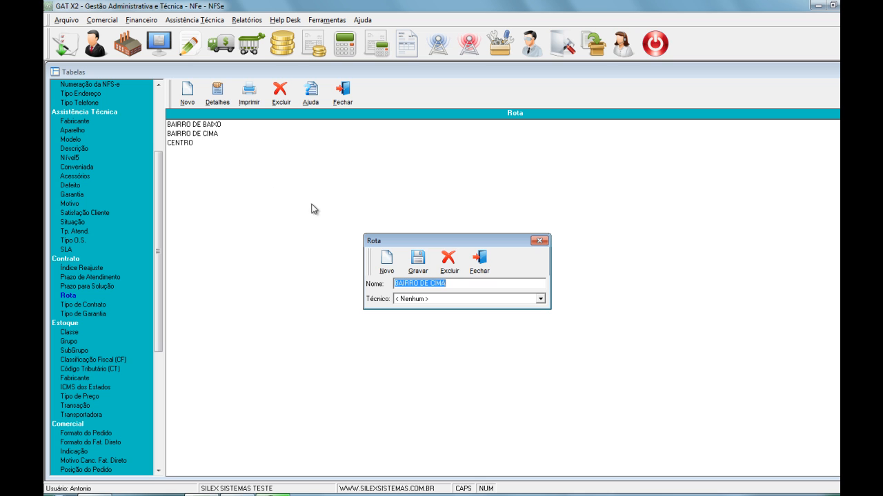
{"action": "left_click", "coordinate": [484, 269]}
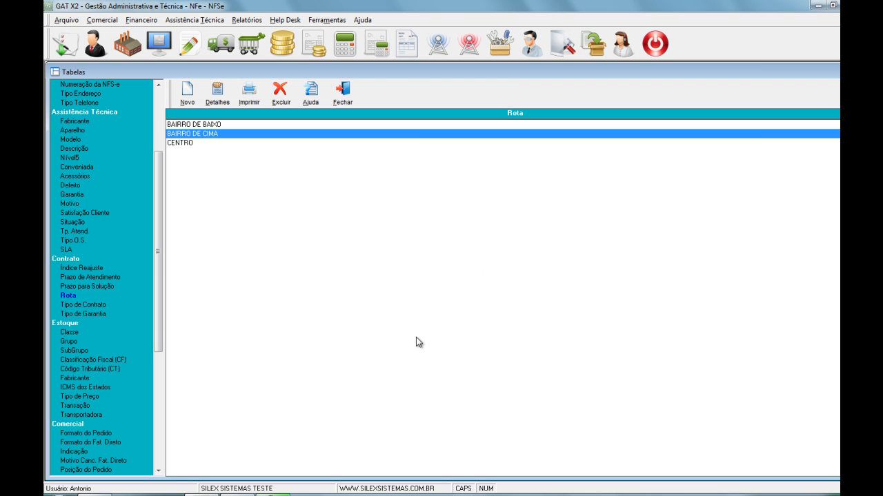
- Add a new contract type named MANUTENCAO PREVENTIVA to the Tipo de Contrato table
{"action": "left_click", "coordinate": [81, 305]}
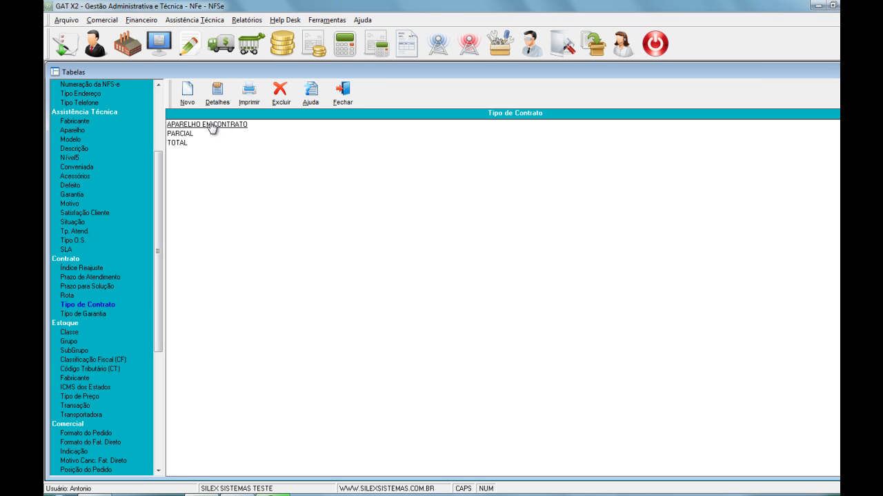
{"action": "left_click", "coordinate": [187, 95]}
{"action": "key", "text": "BackSpace"}
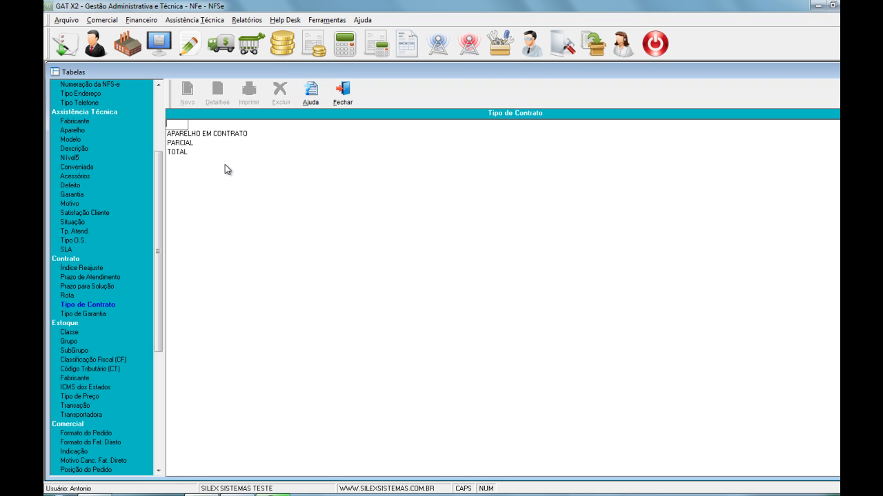
{"action": "type", "text": "ANUTENCAO PREVENTIVA"}
{"action": "key", "text": "Return"}
- Add a new contract type named MANUTENCAO CORRETIVA to the Tipo de Contrato table
{"action": "type", "text": "MANUTEN"}
{"action": "key", "text": "BackSpace"}
{"action": "key", "text": "BackSpace"}
{"action": "key", "text": "BackSpace"}
{"action": "key", "text": "BackSpace"}
{"action": "key", "text": "BackSpace"}
{"action": "key", "text": "BackSpace"}
{"action": "key", "text": "BackSpace"}
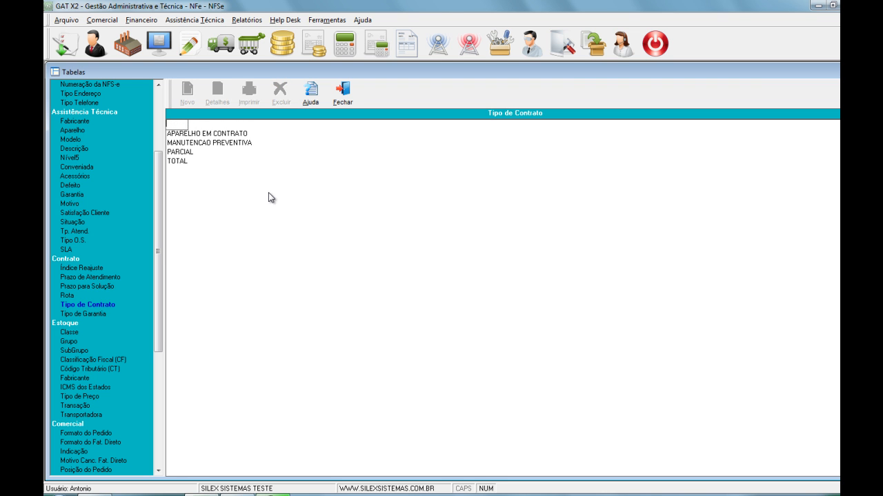
{"action": "type", "text": "MANUTENCAO CORRETIVA"}
{"action": "key", "text": "Return"}
- Add a new contract type named LOCACAO to the Tipo de Contrato table
{"action": "left_click", "coordinate": [187, 91]}
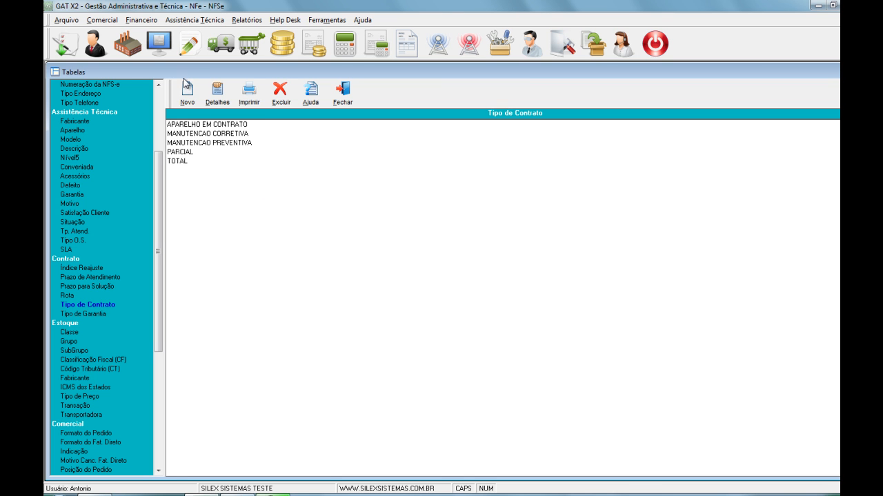
{"action": "type", "text": "LOCACAO"}
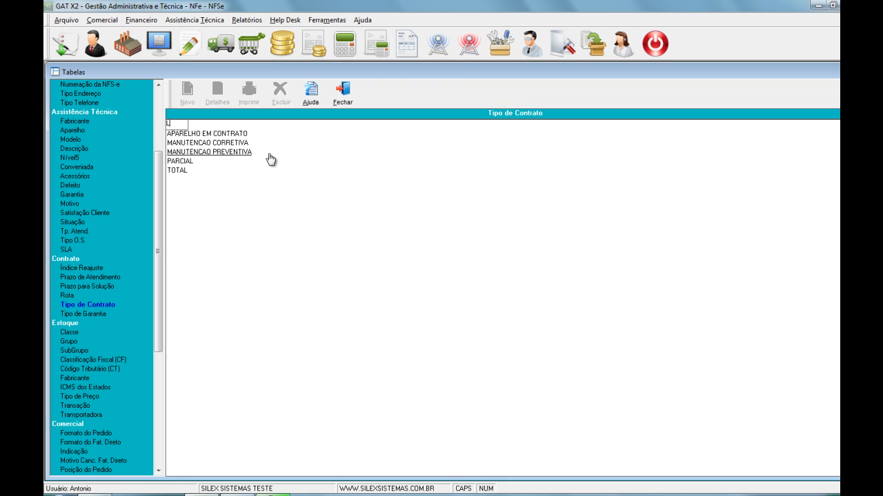
{"action": "key", "text": "Return"}
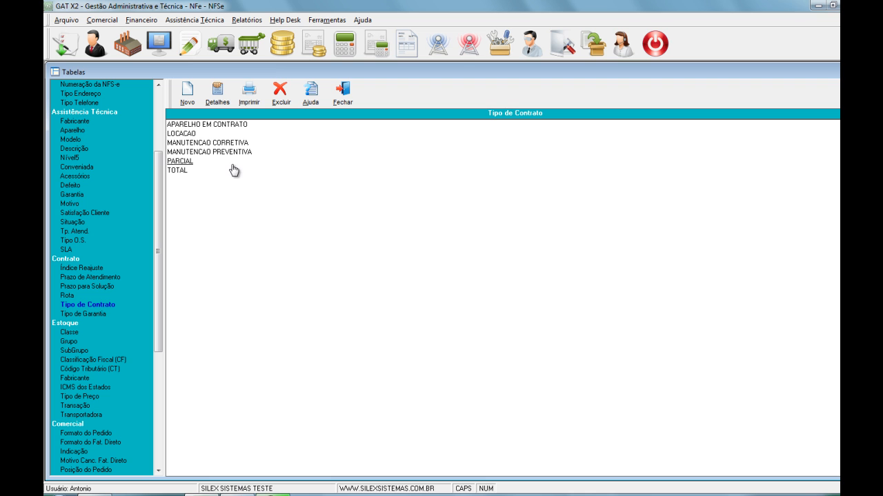
{"action": "left_click", "coordinate": [170, 123]}
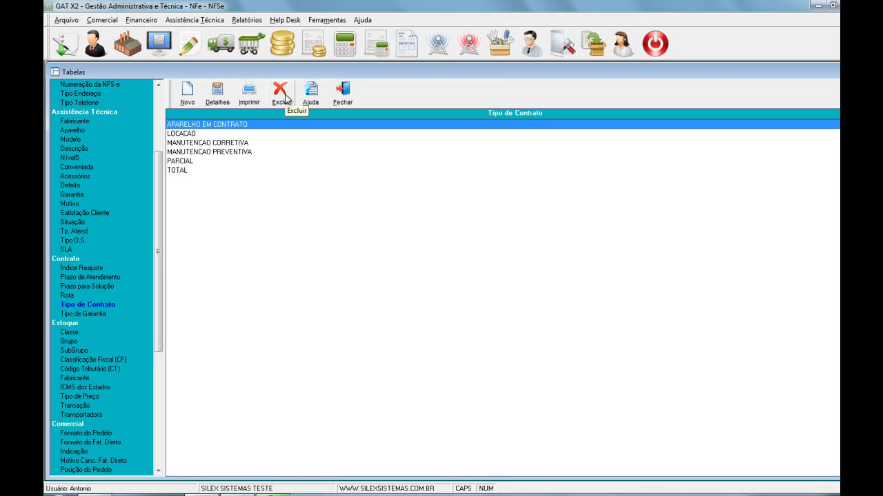
{"action": "left_click", "coordinate": [185, 96]}
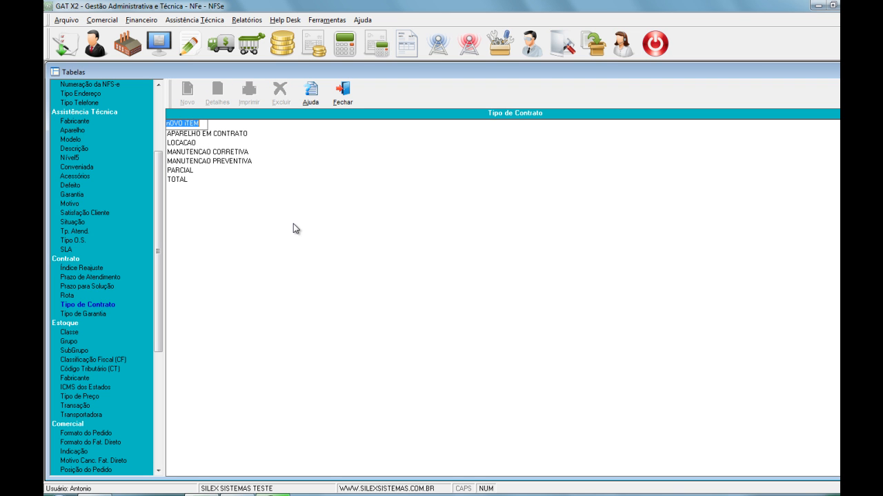
{"action": "left_click", "coordinate": [187, 148]}
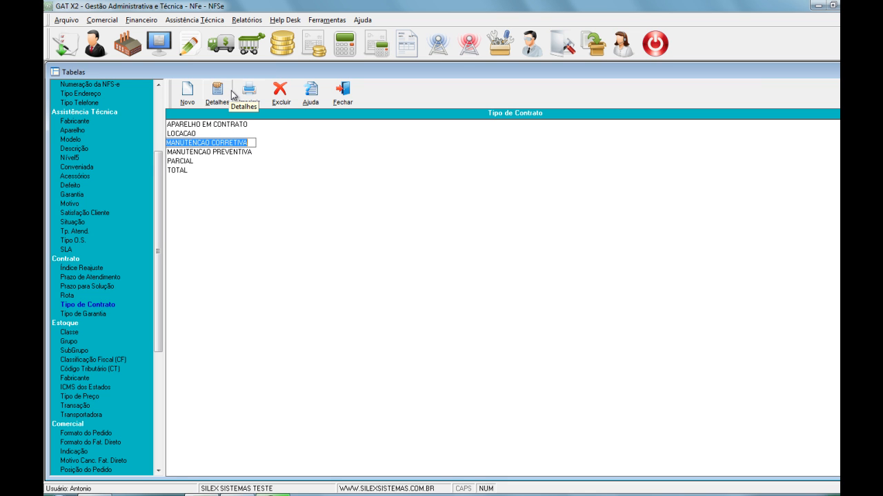
{"action": "left_click", "coordinate": [261, 171]}
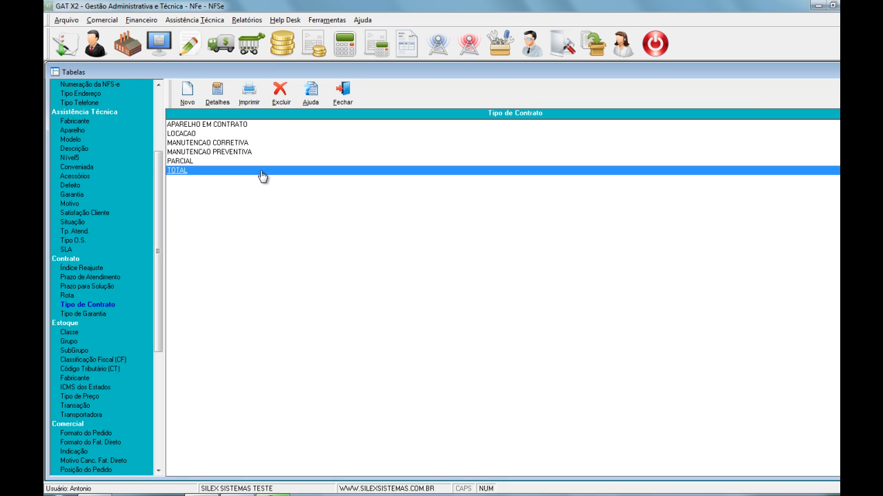
- Add a new warranty type named FABRICANTE to the Tipo de Garantia table
{"action": "left_click", "coordinate": [96, 315]}
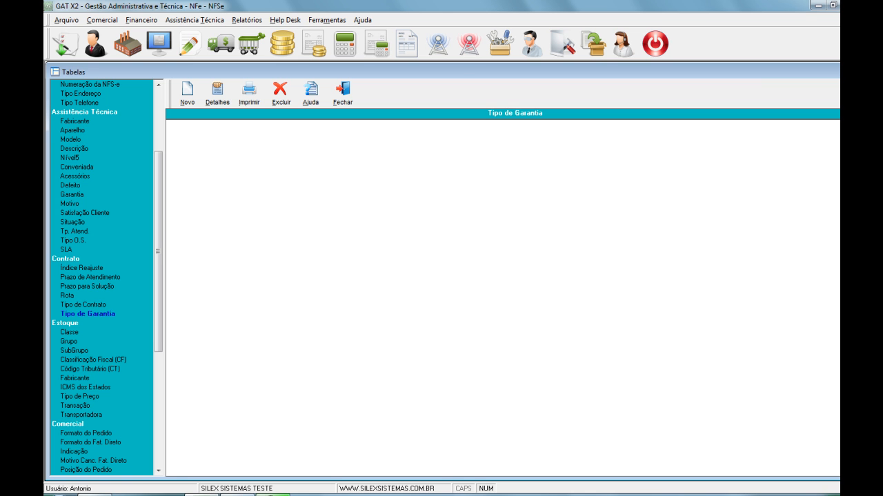
{"action": "left_click", "coordinate": [184, 89]}
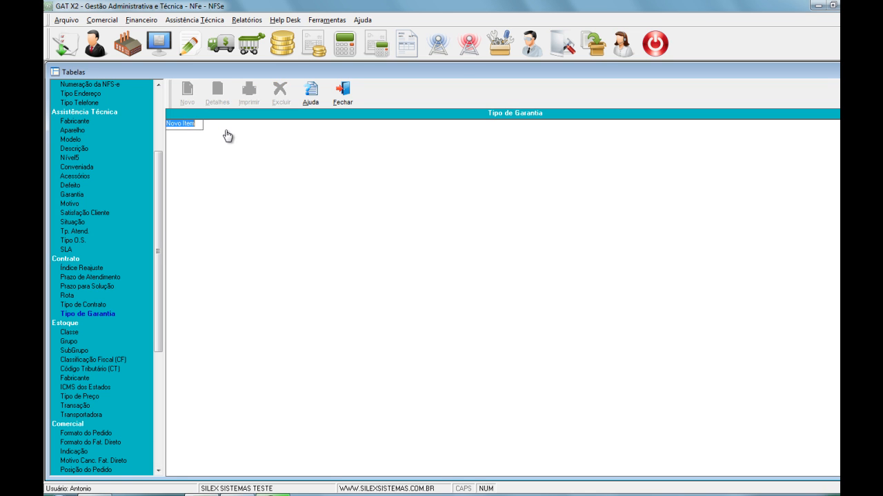
{"action": "type", "text": "f"}
{"action": "key", "text": "BackSpace"}
{"action": "key", "text": "Caps_Lock"}
{"action": "type", "text": "FABRICANTE"}
{"action": "key", "text": "Return"}
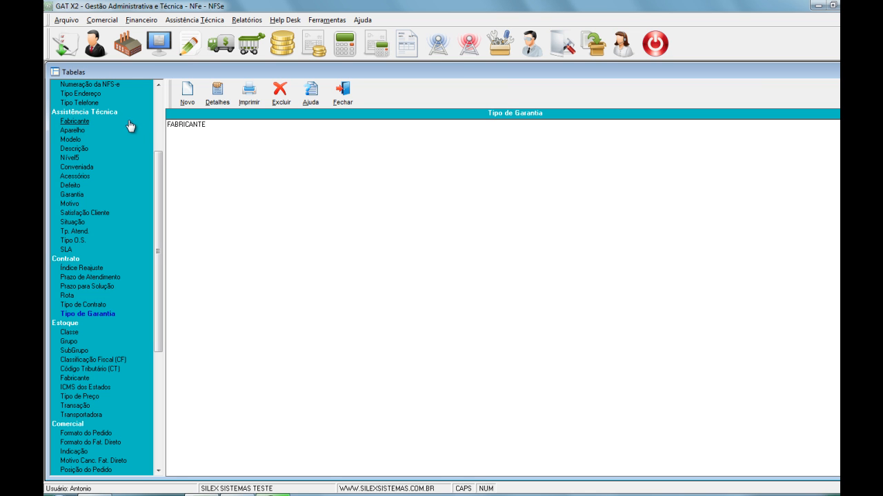
- Review the Fabricante table, the devices under COMPAQ in Aparelho, and the models under COMPUTADOR in Modelo
{"action": "left_click", "coordinate": [81, 122]}
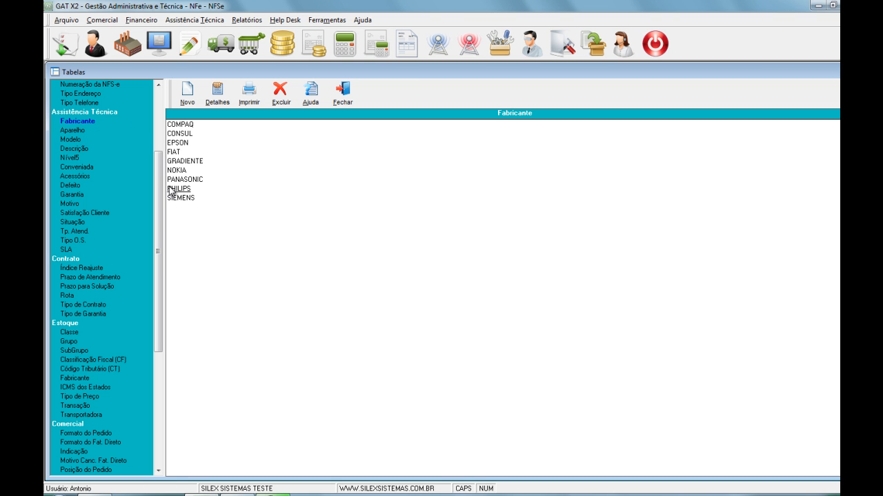
{"action": "left_click", "coordinate": [69, 129]}
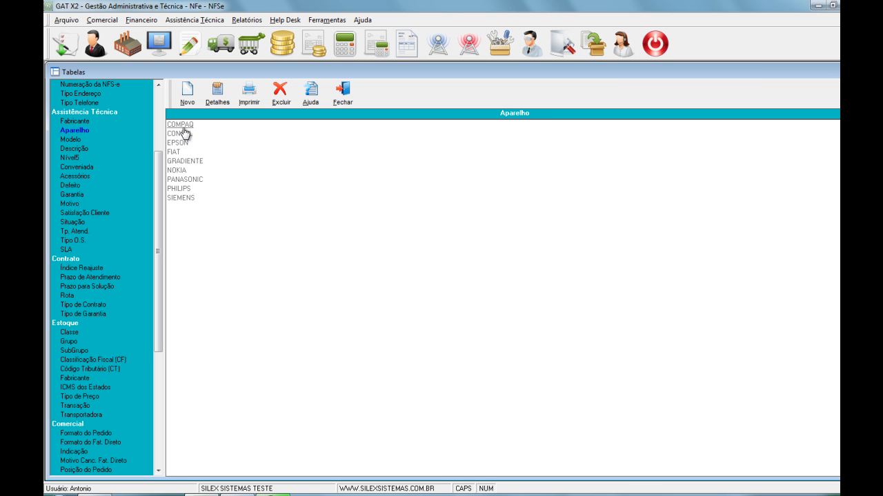
{"action": "double_click", "coordinate": [182, 124]}
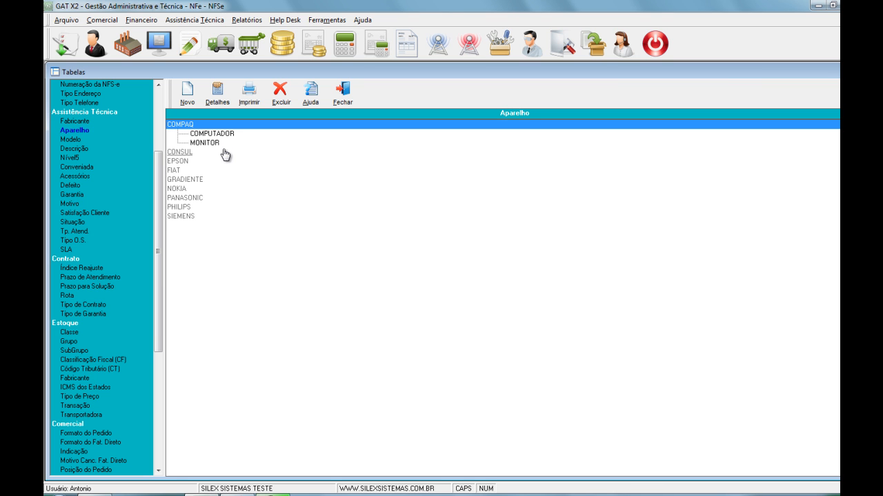
{"action": "left_click", "coordinate": [71, 139]}
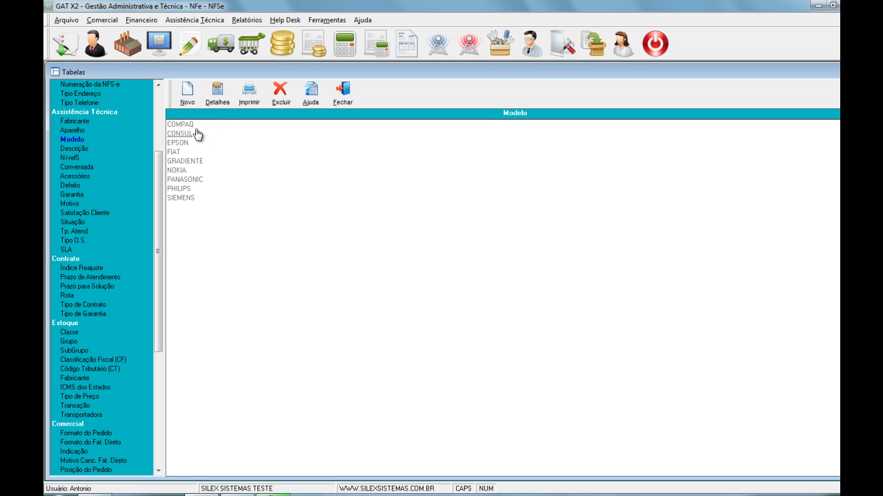
{"action": "left_click", "coordinate": [200, 135]}
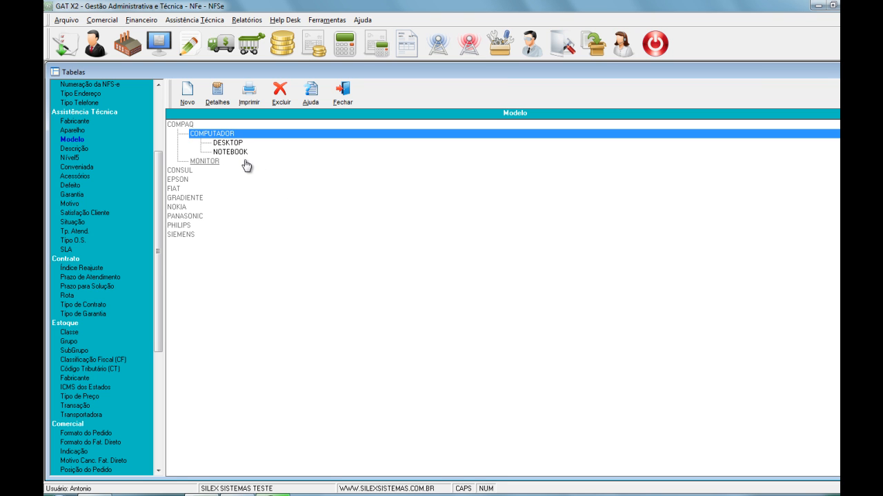
- Check the Descrição table for the COMPAQ COMPUTADOR NOTEBOOK model, and close the tables window
{"action": "left_click", "coordinate": [79, 148]}
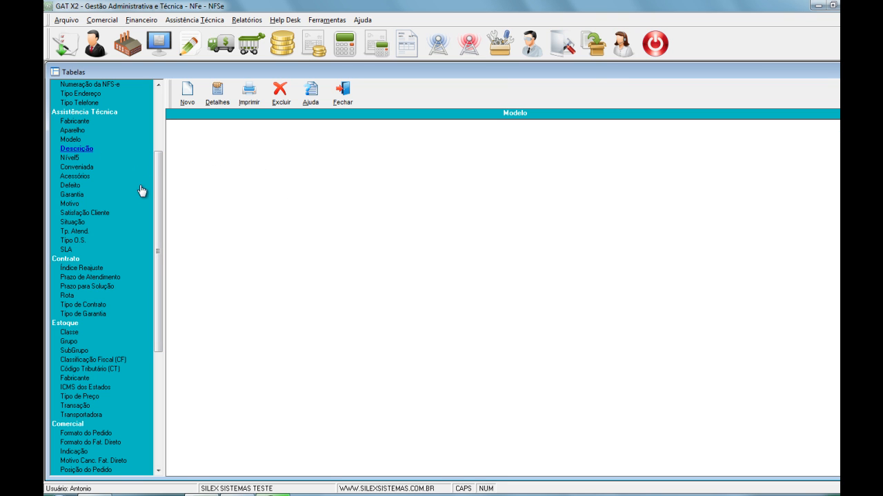
{"action": "left_click", "coordinate": [191, 125]}
{"action": "left_click", "coordinate": [202, 135]}
{"action": "left_click", "coordinate": [234, 153]}
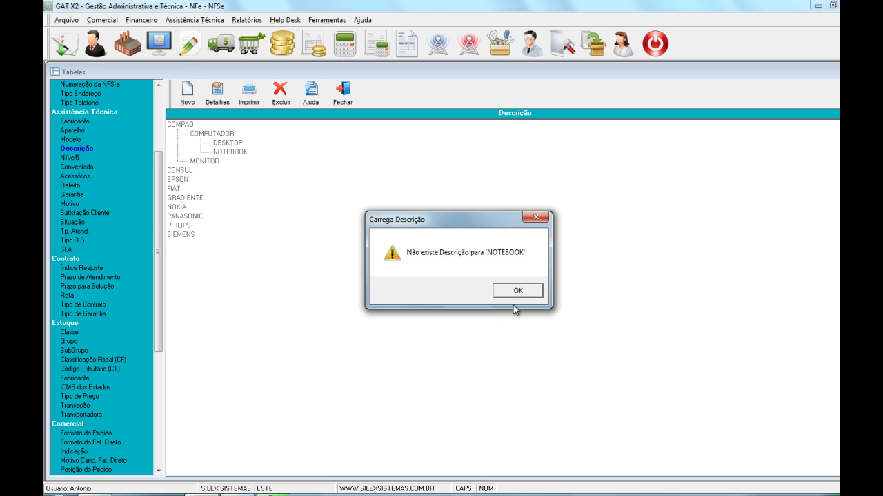
{"action": "left_click", "coordinate": [528, 289]}
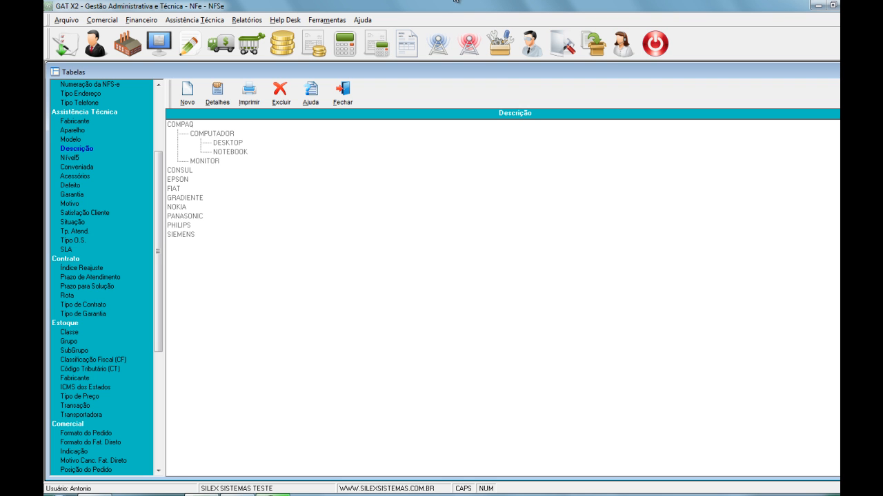
{"action": "left_click", "coordinate": [348, 93]}
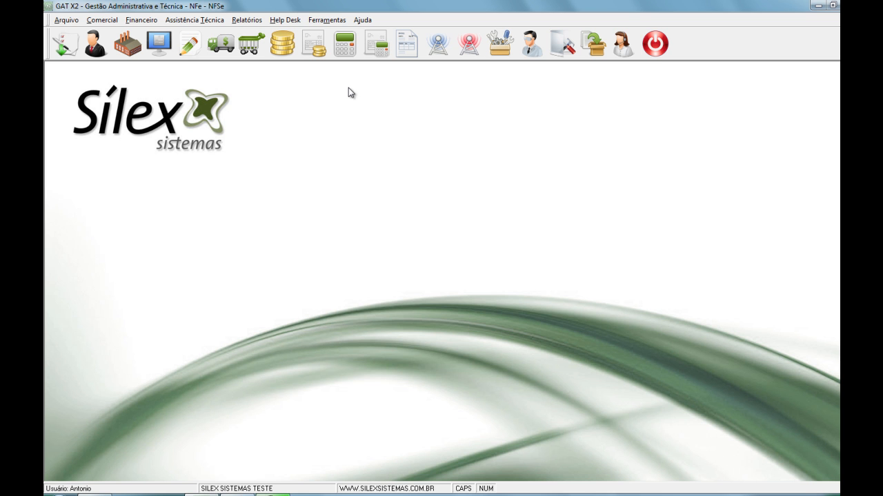
- Open the contract registration form, enter the contract number and choose Razao Social as the client
{"action": "left_click", "coordinate": [73, 18]}
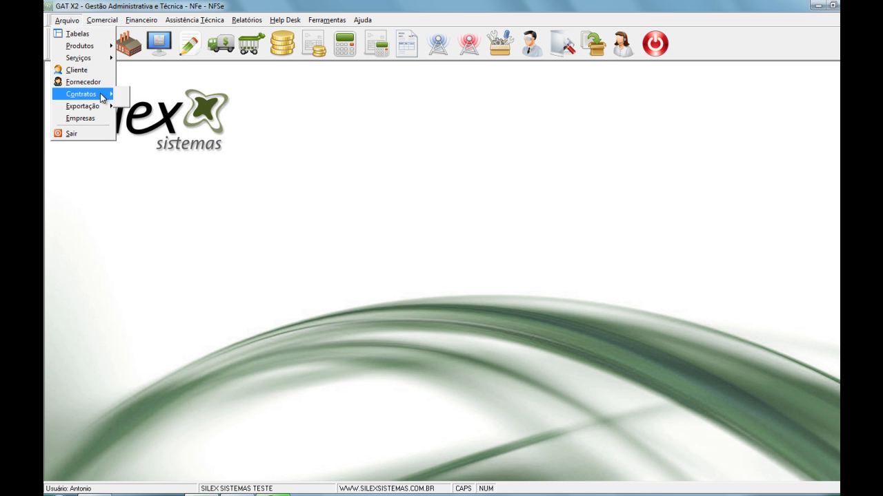
{"action": "mouse_move", "coordinate": [102, 97]}
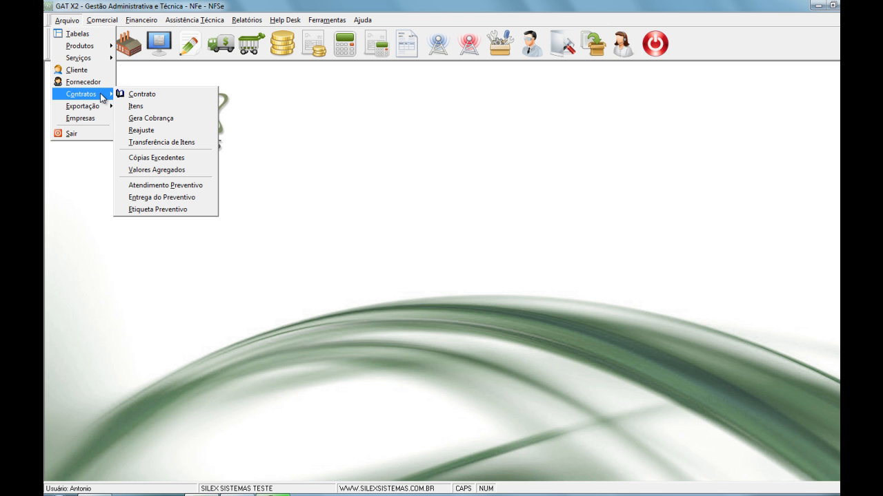
{"action": "left_click", "coordinate": [159, 101]}
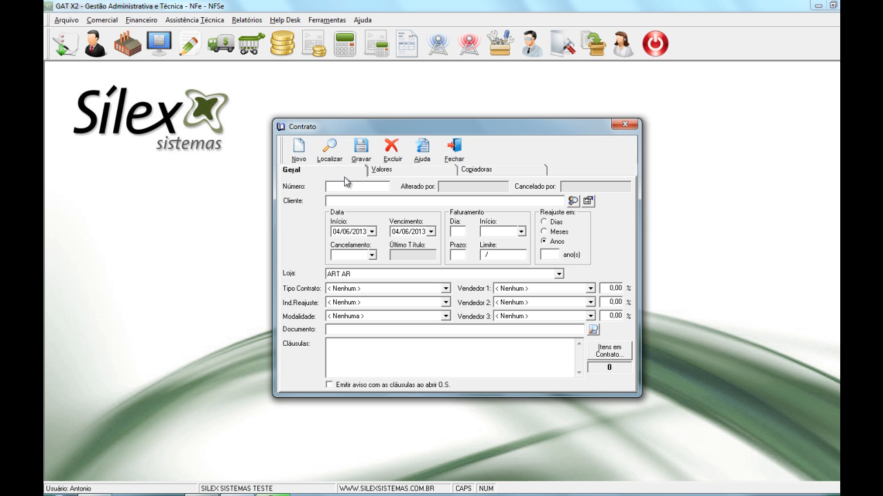
{"action": "type", "text": "3.06.20874"}
{"action": "key", "text": "Tab"}
{"action": "type", "text": "RAZ"}
{"action": "key", "text": "Return"}
{"action": "key", "text": "Return"}
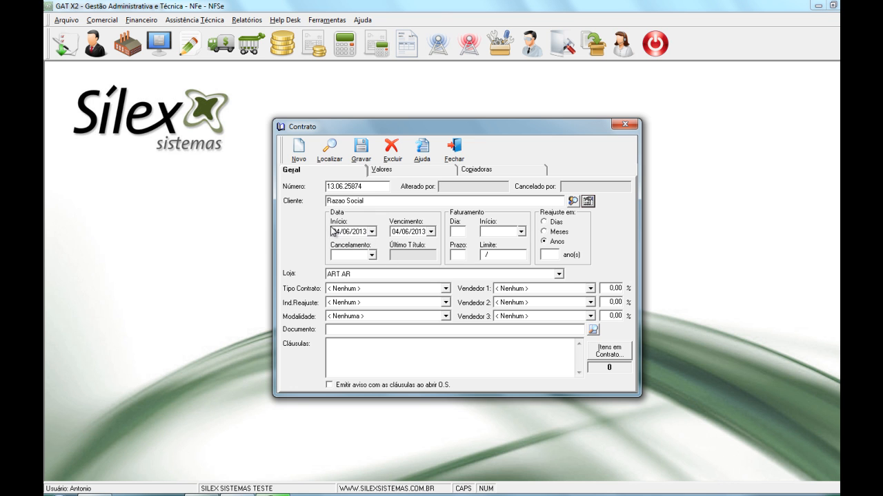
- Set the contract's expiry date to 04/06/2014, its billing day to 20 and its billing start to 11/06/2013
{"action": "left_click", "coordinate": [424, 234]}
{"action": "type", "text": "2014"}
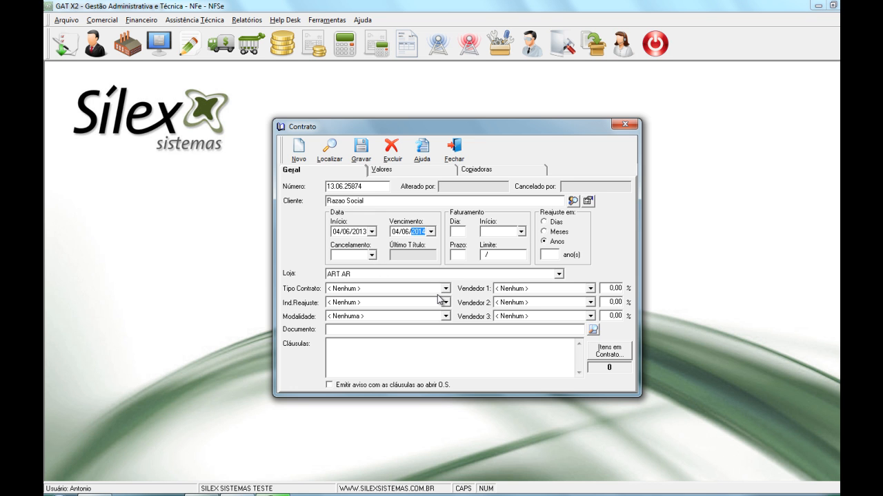
{"action": "left_click", "coordinate": [459, 230]}
{"action": "type", "text": "20"}
{"action": "left_click", "coordinate": [521, 232]}
{"action": "left_click", "coordinate": [516, 286]}
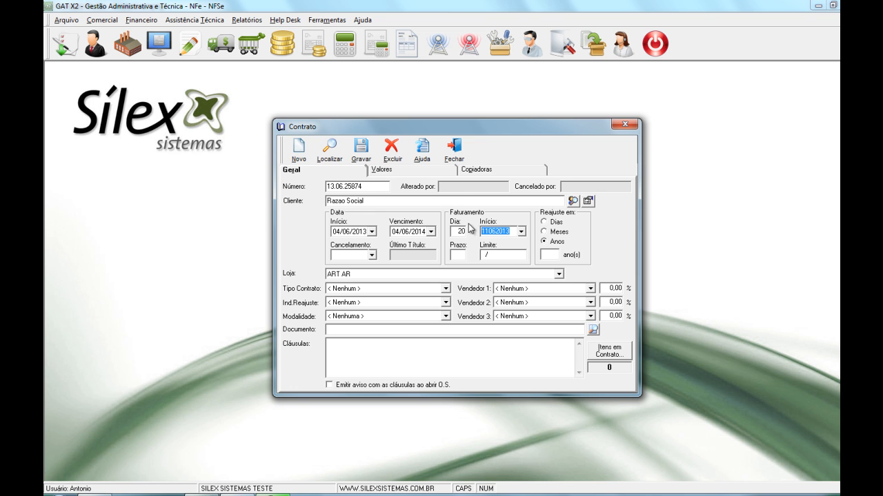
{"action": "left_click", "coordinate": [460, 255]}
{"action": "type", "text": "15"}
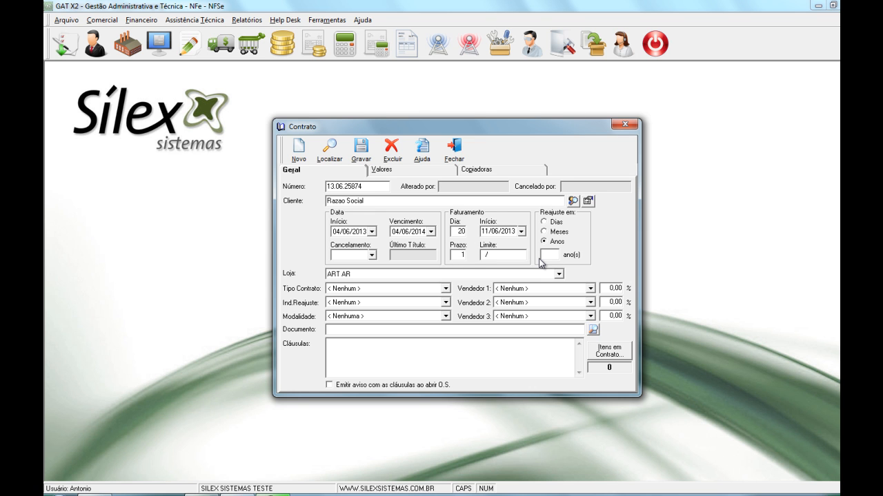
{"action": "left_click", "coordinate": [504, 254]}
{"action": "type", "text": "082013"}
{"action": "left_click", "coordinate": [504, 258]}
{"action": "key", "text": "BackSpace"}
{"action": "key", "text": "BackSpace"}
{"action": "key", "text": "BackSpace"}
{"action": "key", "text": "BackSpace"}
{"action": "key", "text": "BackSpace"}
{"action": "key", "text": "BackSpace"}
{"action": "double_click", "coordinate": [461, 254]}
{"action": "key", "text": "BackSpace"}
- Set the contract's store to SÍLEX SISTEMAS LTDA and its contract type to TOTAL
{"action": "left_click", "coordinate": [560, 274]}
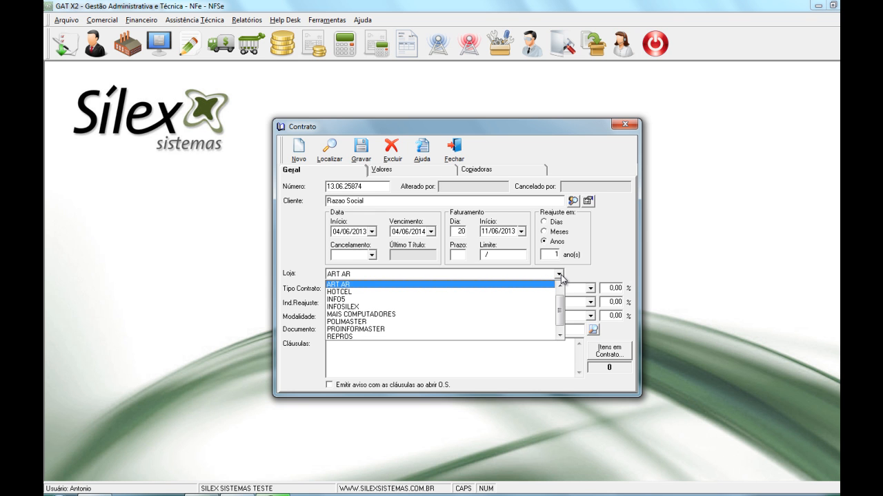
{"action": "left_click_drag", "start_coordinate": [562, 314], "coordinate": [564, 338]}
{"action": "left_click", "coordinate": [489, 338]}
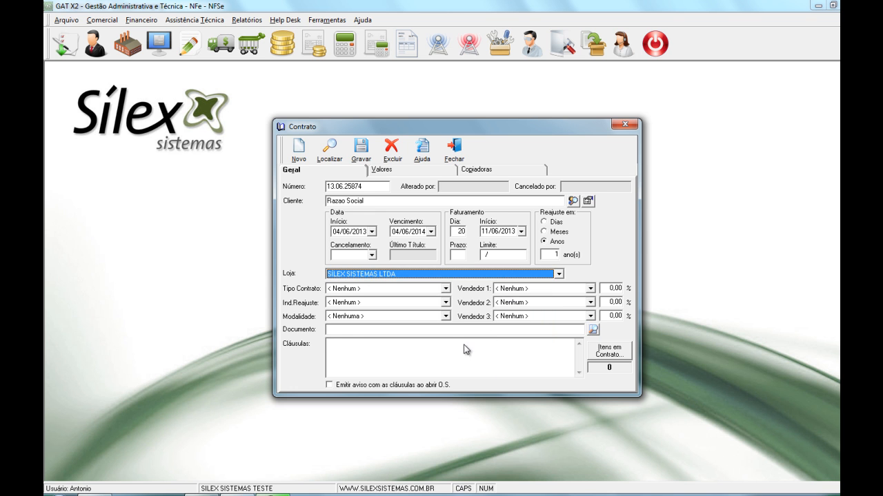
{"action": "left_click", "coordinate": [446, 289]}
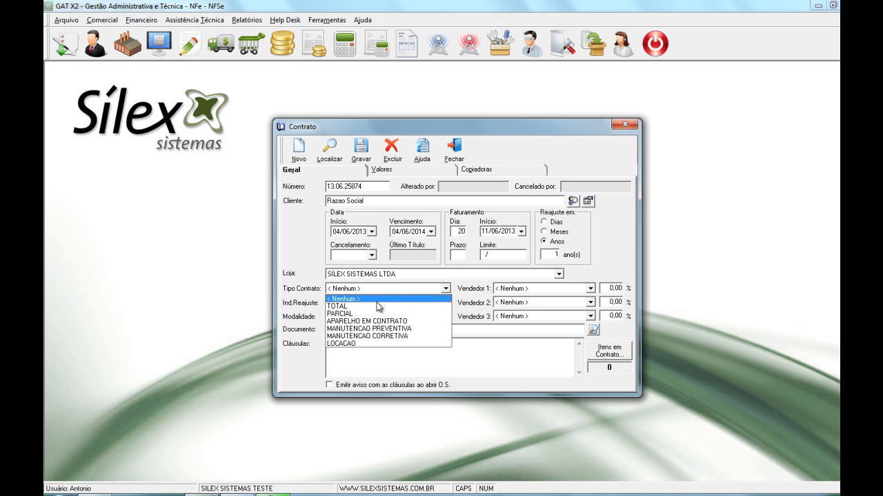
{"action": "left_click", "coordinate": [353, 307]}
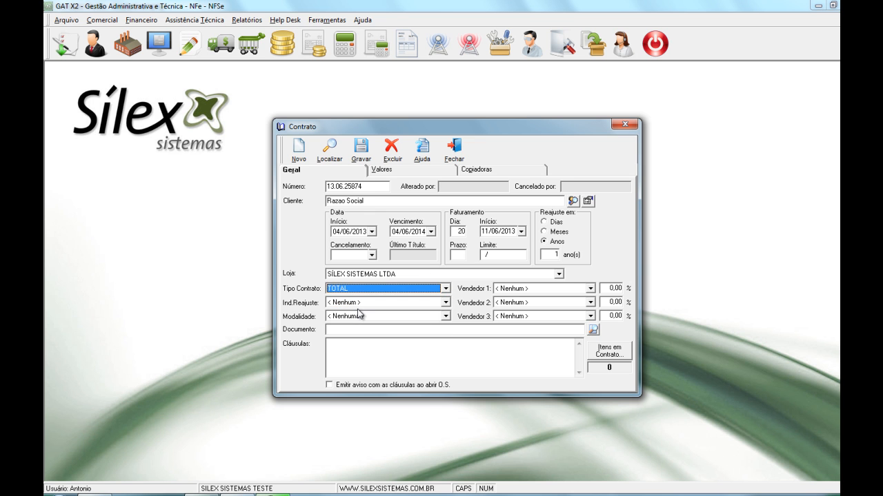
- Set the contract's adjustment index to IGPM and its modality to Valor Mensal
{"action": "left_click", "coordinate": [360, 303]}
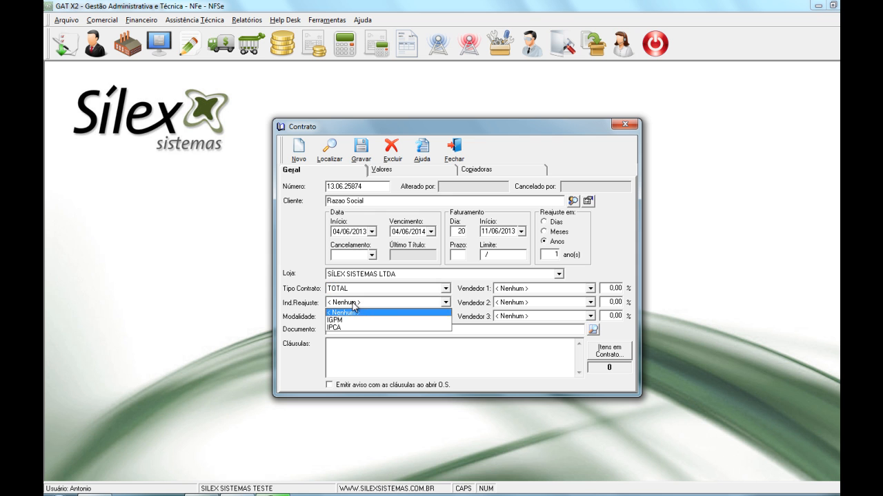
{"action": "left_click", "coordinate": [350, 321]}
{"action": "left_click", "coordinate": [365, 317]}
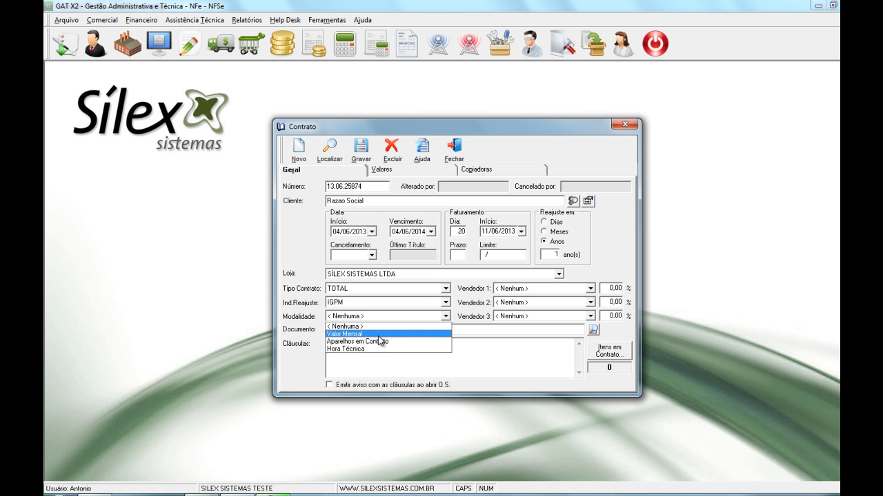
{"action": "left_click", "coordinate": [379, 334]}
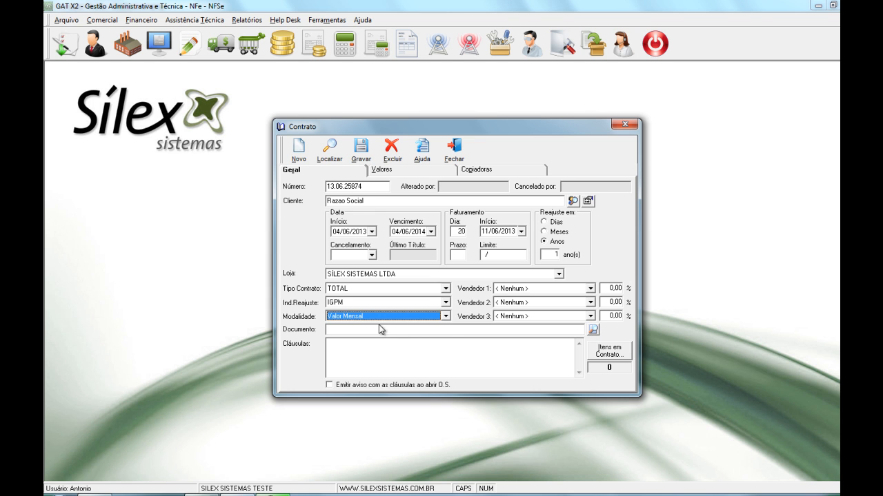
{"action": "left_click", "coordinate": [379, 317]}
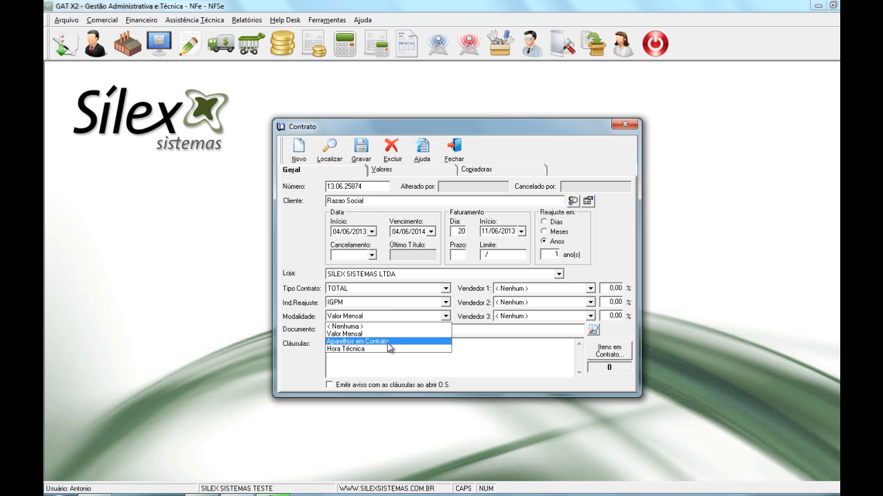
{"action": "left_click", "coordinate": [353, 333]}
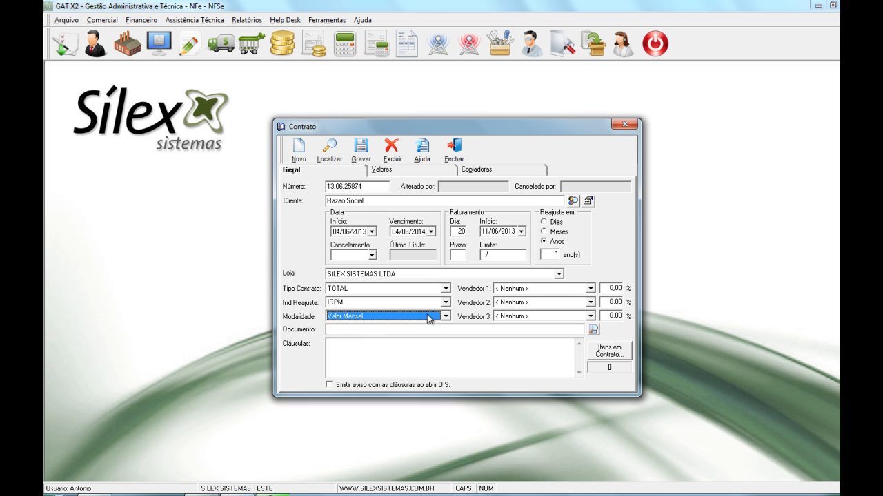
- Assign the first named salesperson in the list as Vendedor 1, and look for a Word document for the contract without attaching one
{"action": "left_click", "coordinate": [543, 292]}
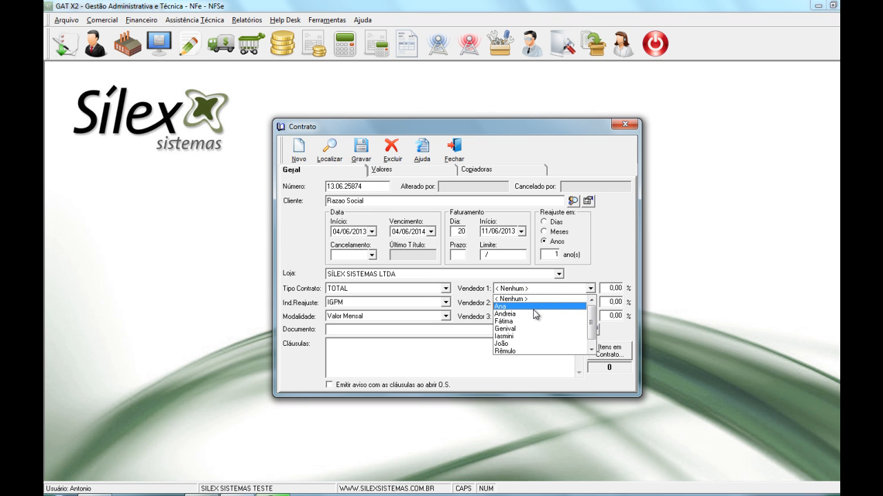
{"action": "left_click", "coordinate": [533, 308]}
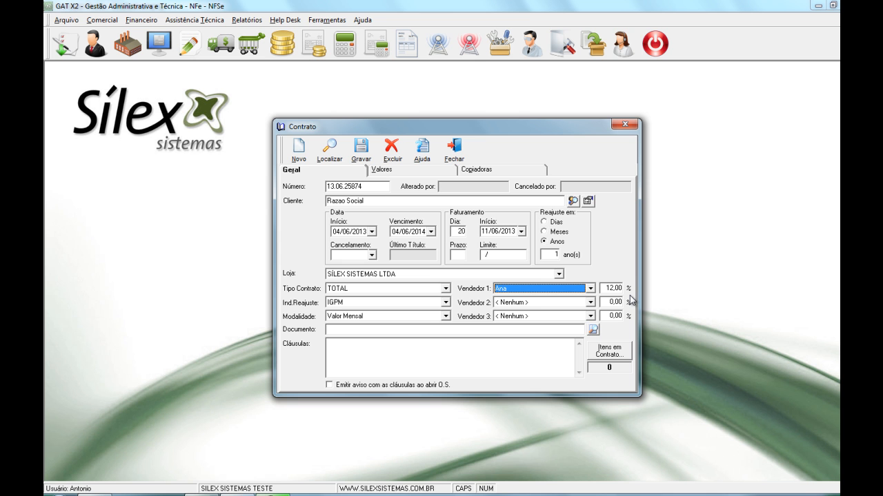
{"action": "left_click", "coordinate": [595, 331]}
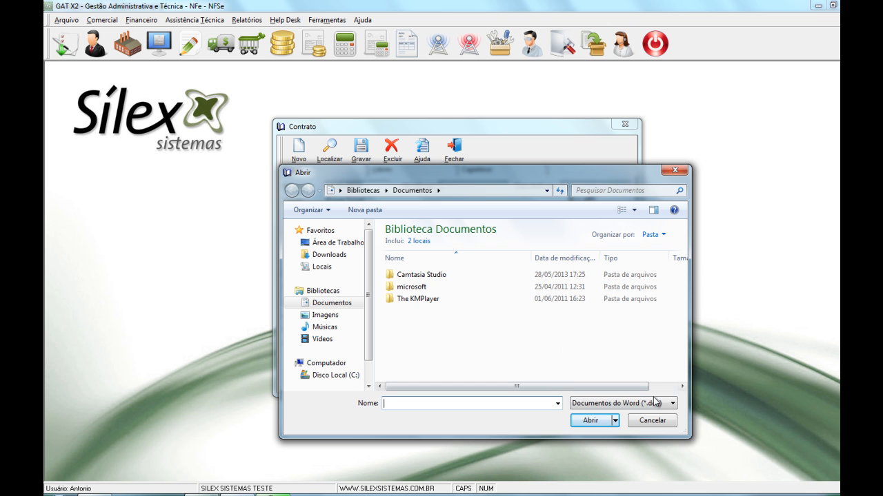
{"action": "left_click", "coordinate": [675, 427]}
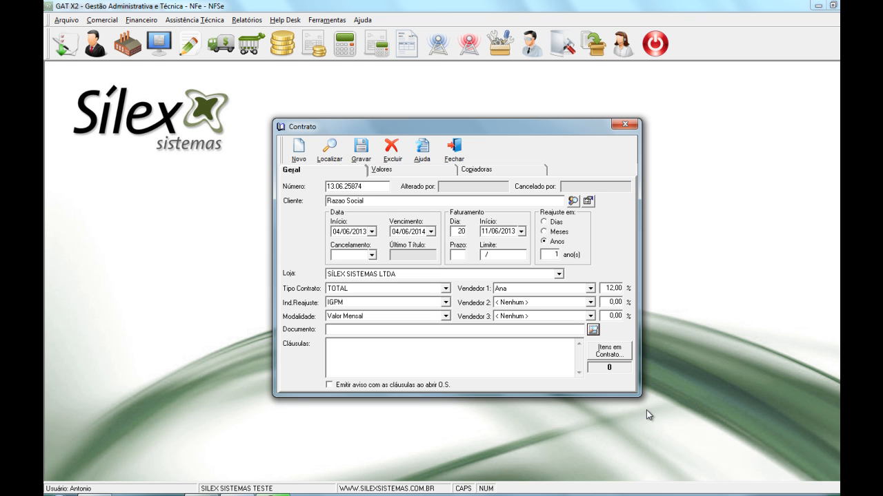
- Enter CLAUSULAS CONTRATO as the contract's clauses and enable the clause warning when a service order (O.S.) is opened
{"action": "left_click", "coordinate": [410, 353]}
{"action": "type", "text": "CLAUSUALAS"}
{"action": "key", "text": "BackSpace"}
{"action": "key", "text": "BackSpace"}
{"action": "key", "text": "BackSpace"}
{"action": "key", "text": "BackSpace"}
{"action": "type", "text": "LAS CONTRATO"}
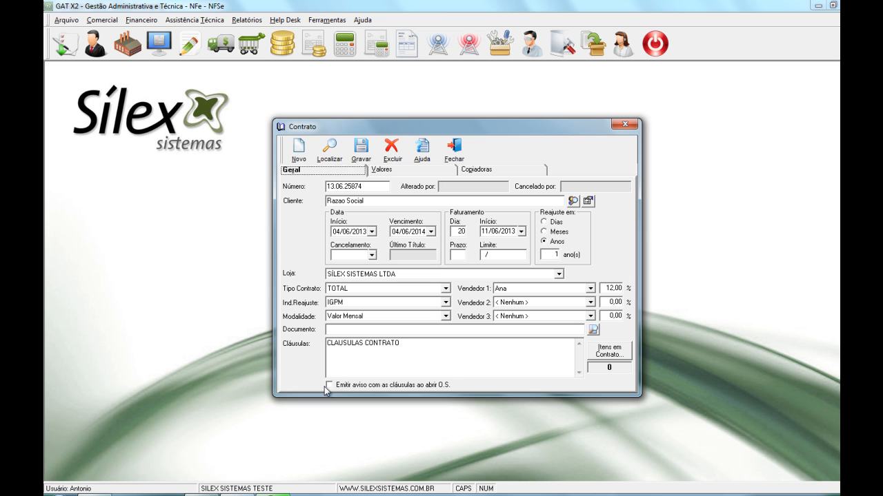
{"action": "left_click", "coordinate": [338, 386]}
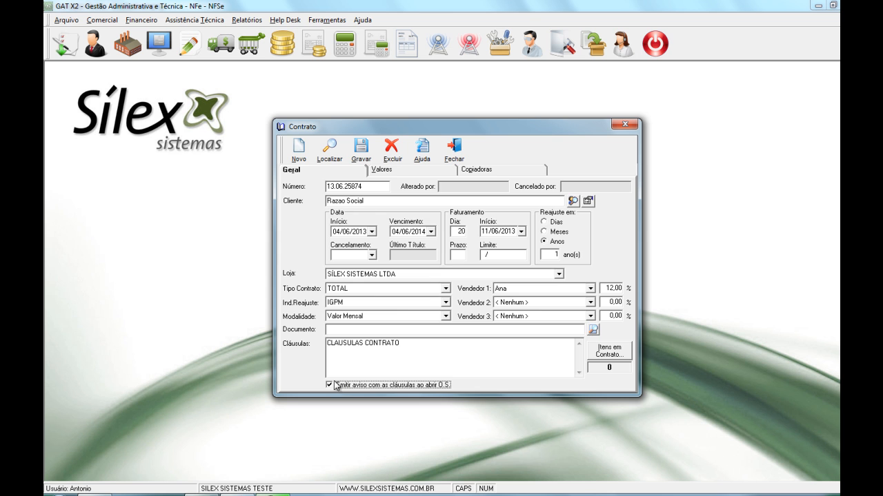
- Set the contract's informed value to 1.000,00 and its discount to 10%
{"action": "left_click", "coordinate": [410, 173]}
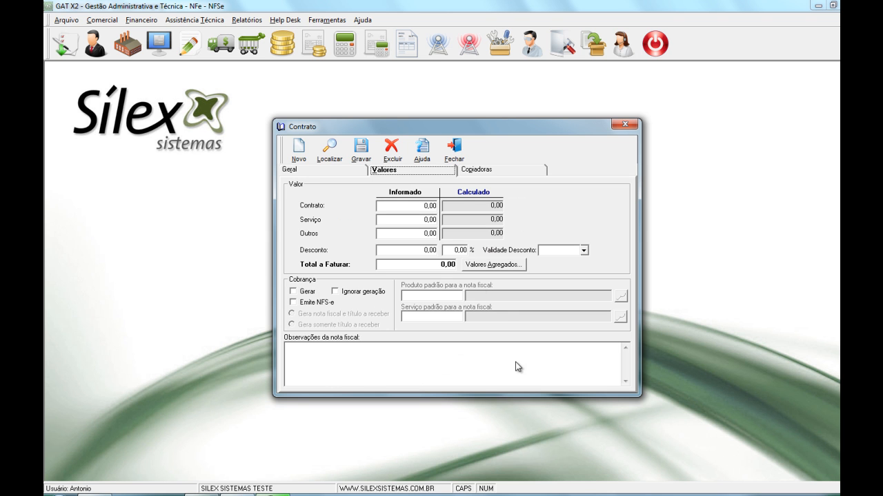
{"action": "left_click", "coordinate": [426, 206]}
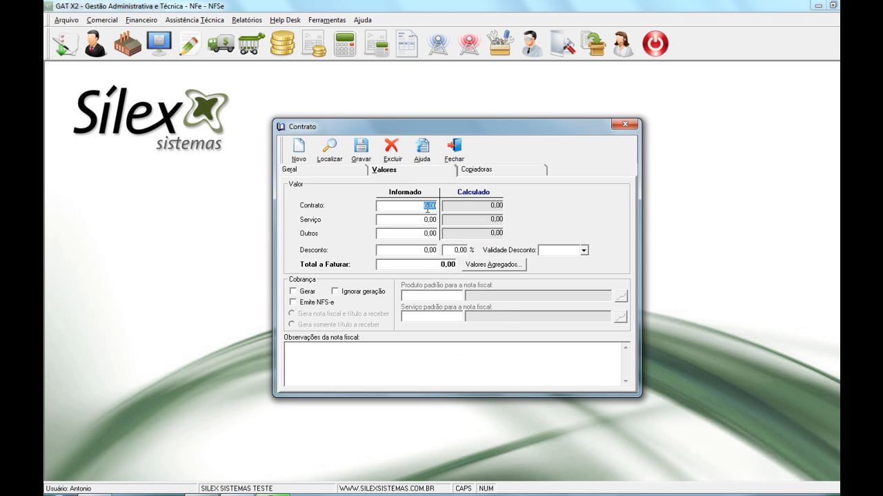
{"action": "type", "text": "1000"}
{"action": "left_click", "coordinate": [396, 220]}
{"action": "left_click", "coordinate": [404, 235]}
{"action": "left_click", "coordinate": [432, 251]}
{"action": "left_click", "coordinate": [460, 253]}
{"action": "type", "text": "10"}
- Set the discount's validity to 01/08/2013 and enable billing generation for the contract
{"action": "left_click", "coordinate": [584, 250]}
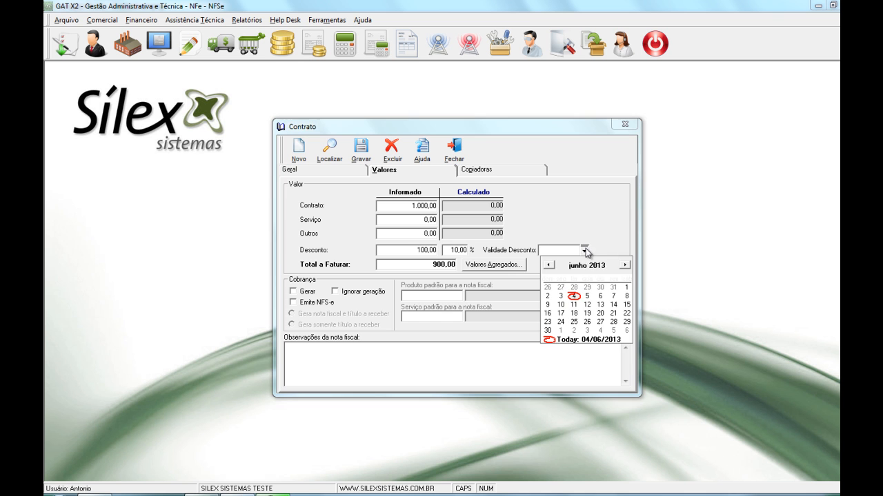
{"action": "left_click", "coordinate": [626, 266]}
{"action": "left_click", "coordinate": [625, 266]}
{"action": "left_click", "coordinate": [602, 288]}
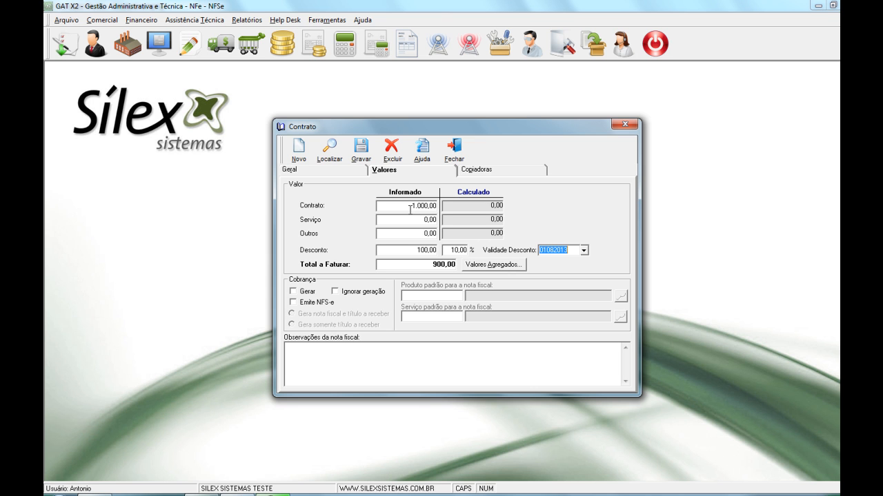
{"action": "left_click", "coordinate": [293, 292]}
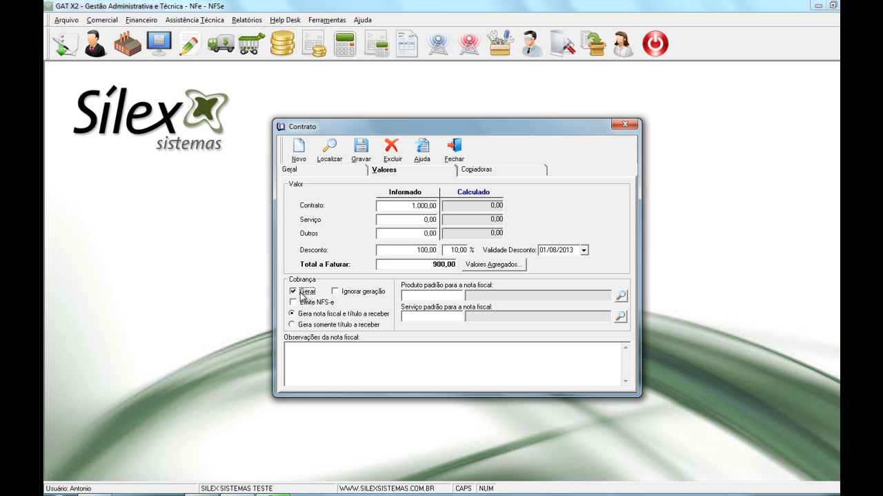
- Enable NFS-e issuing and choose Assistência Técnica as the default service for the invoice
{"action": "left_click", "coordinate": [302, 302]}
{"action": "left_click", "coordinate": [621, 316]}
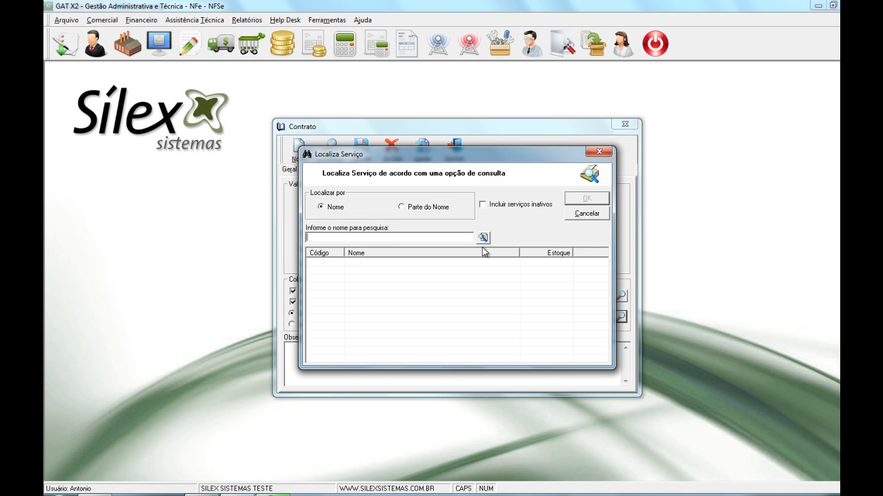
{"action": "type", "text": "%"}
{"action": "left_click", "coordinate": [482, 239]}
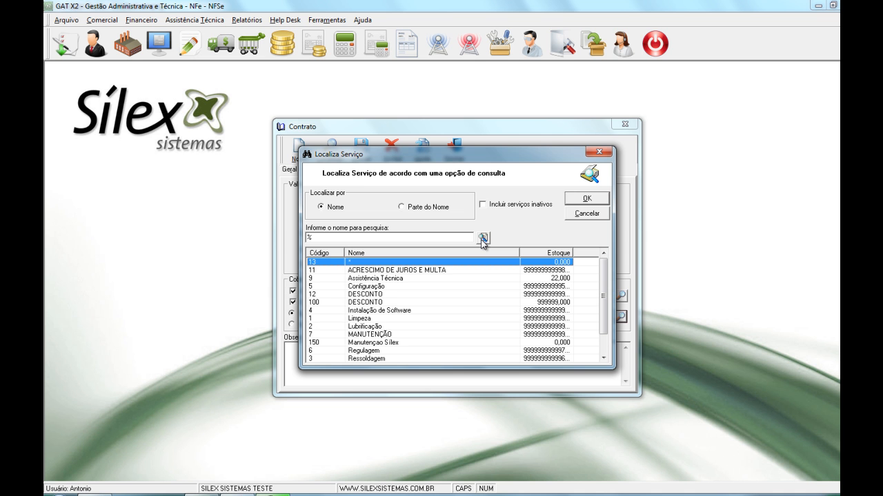
{"action": "double_click", "coordinate": [379, 279]}
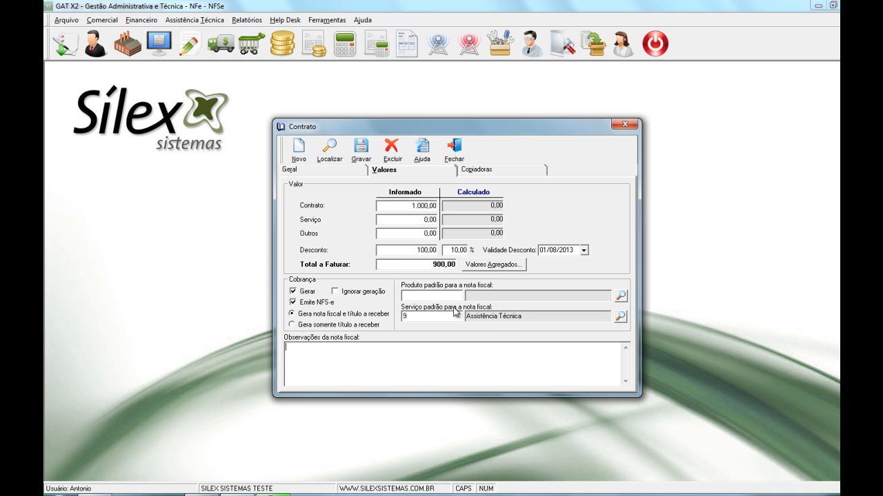
- Change the billing to generate only the receivable title, without NFS-e, and save the contract
{"action": "left_click", "coordinate": [294, 302]}
{"action": "left_click", "coordinate": [292, 325]}
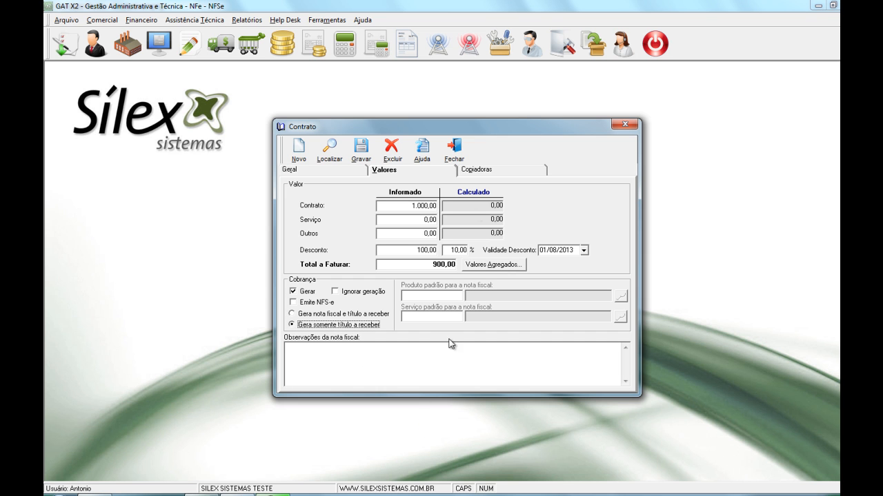
{"action": "left_click", "coordinate": [340, 170]}
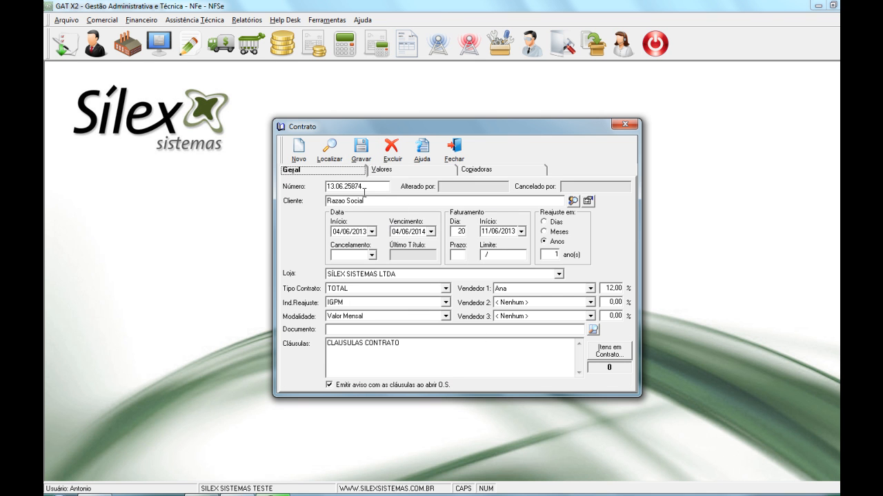
{"action": "left_click", "coordinate": [358, 153]}
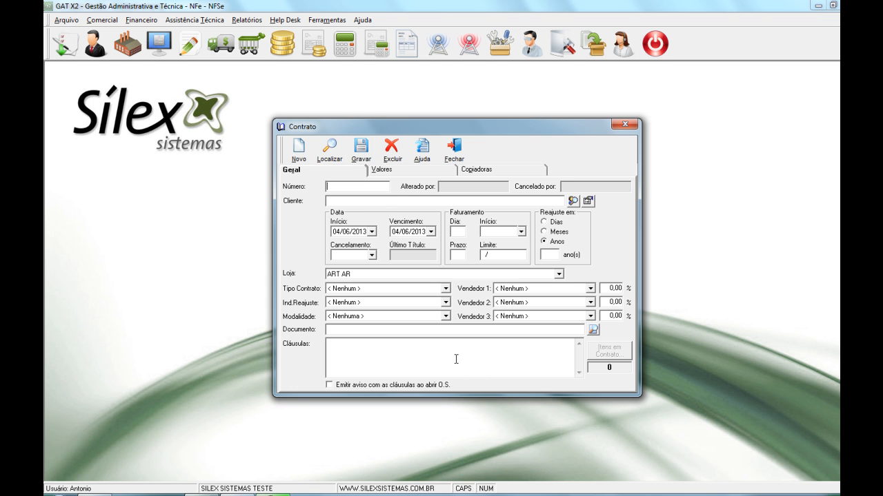
- Reopen the saved Razao Social contract by searching for "ra"
{"action": "left_click", "coordinate": [336, 155]}
{"action": "type", "text": "ra"}
{"action": "key", "text": "Return"}
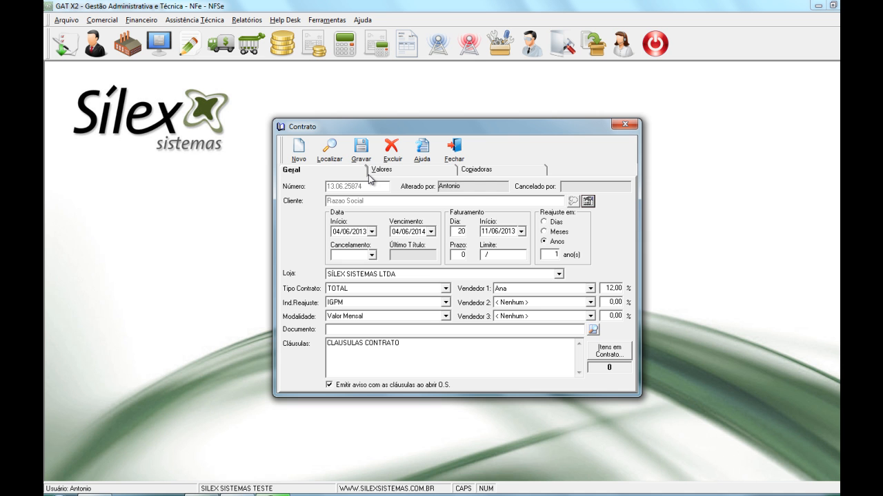
- Start a new item in the contract with serial number 123456 and warranty type FABRICANTE
{"action": "left_click", "coordinate": [614, 349]}
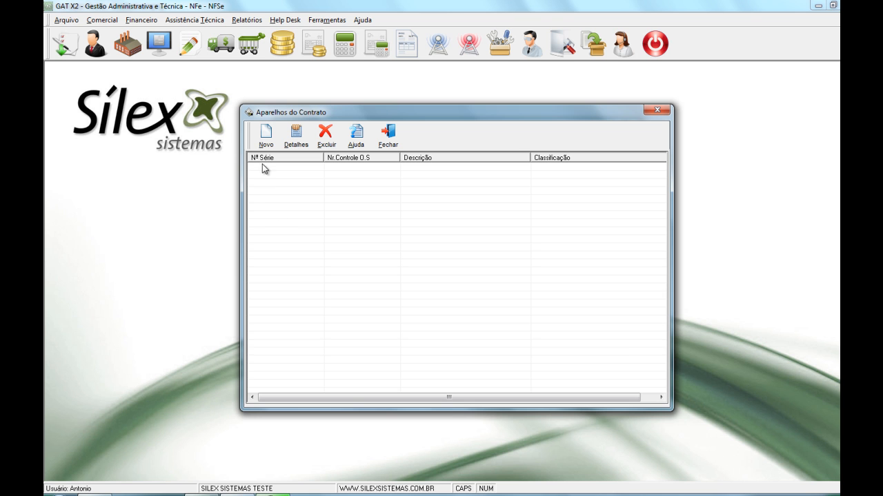
{"action": "left_click", "coordinate": [266, 134]}
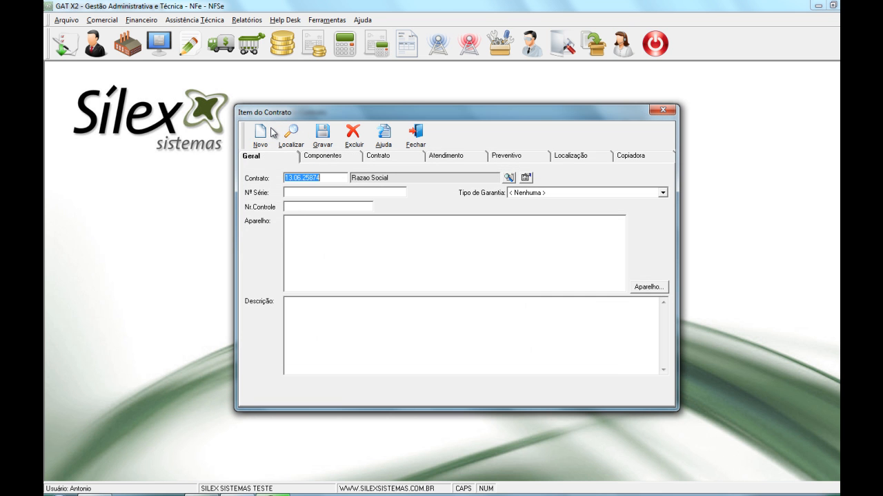
{"action": "left_click", "coordinate": [295, 194]}
{"action": "type", "text": "123456"}
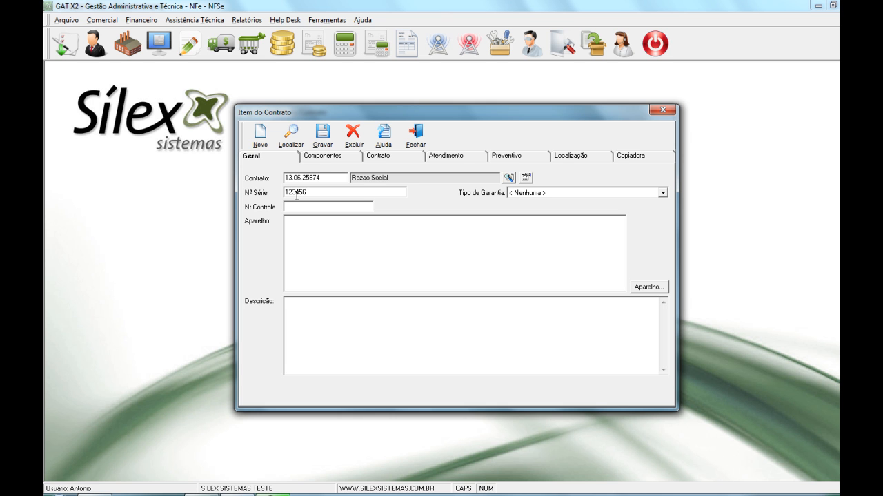
{"action": "key", "text": "Tab"}
{"action": "left_click", "coordinate": [517, 195]}
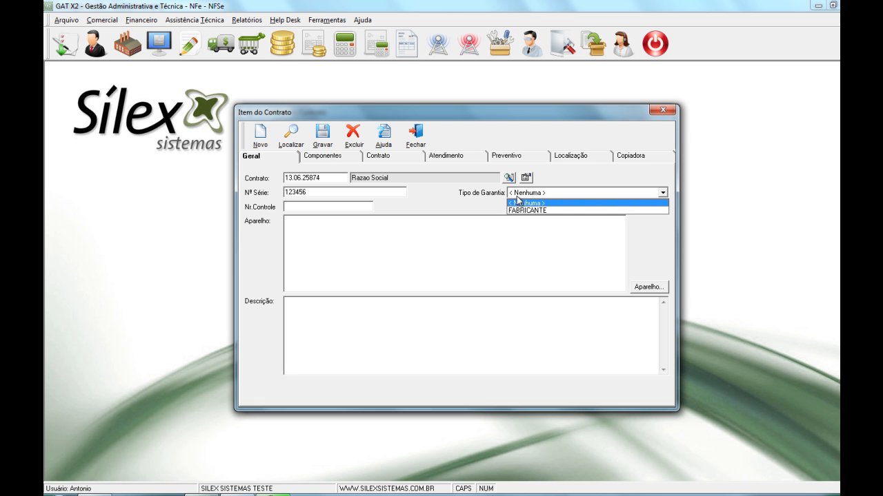
{"action": "left_click", "coordinate": [531, 211]}
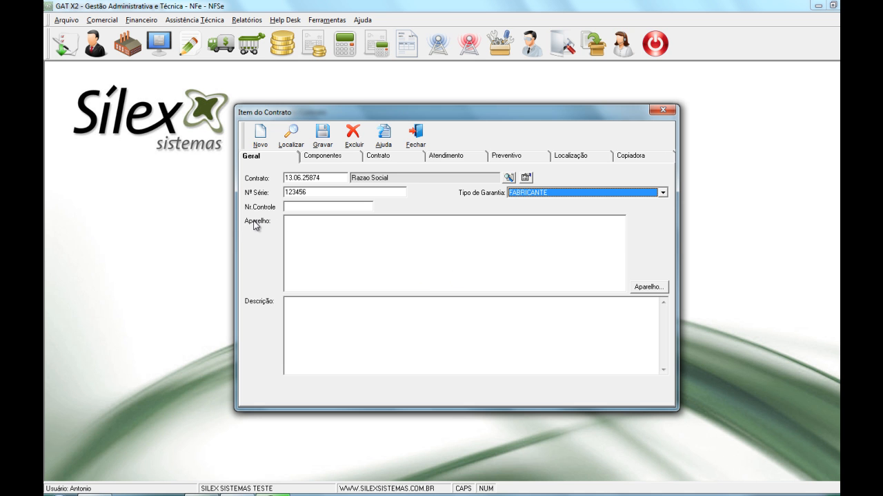
- Set the contract item's device to COMPAQ, COMPUTADOR, NOTEBOOK
{"action": "left_click", "coordinate": [655, 288]}
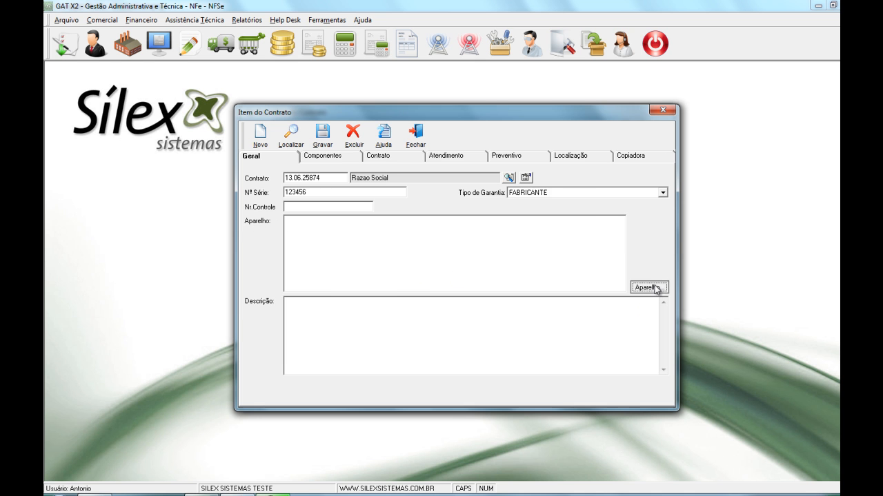
{"action": "left_click", "coordinate": [349, 204]}
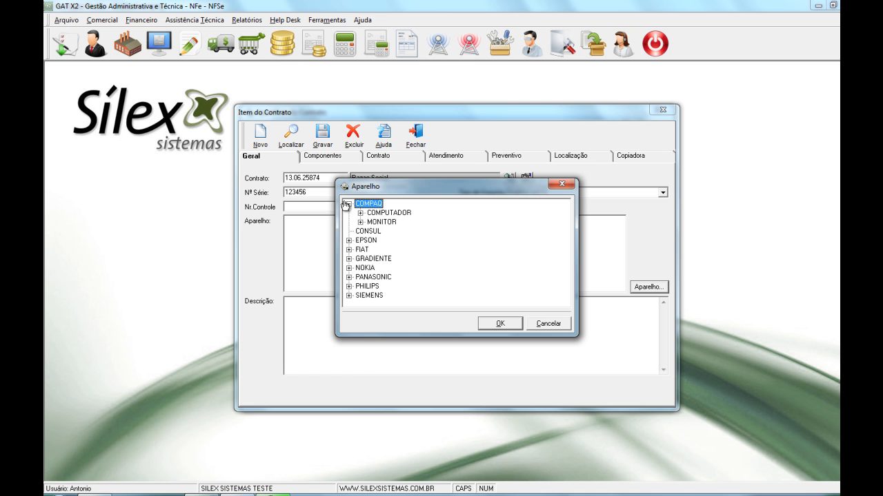
{"action": "left_click", "coordinate": [360, 213]}
{"action": "left_click", "coordinate": [381, 229]}
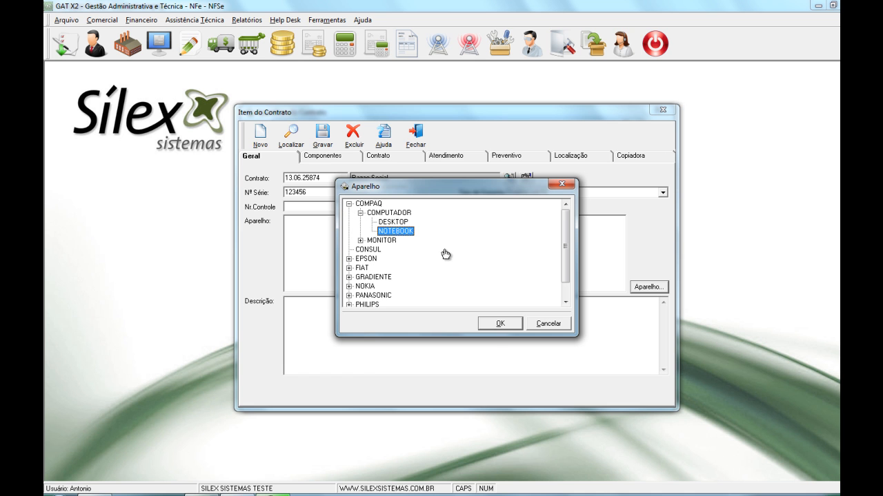
{"action": "left_click", "coordinate": [513, 322]}
{"action": "left_click", "coordinate": [438, 325]}
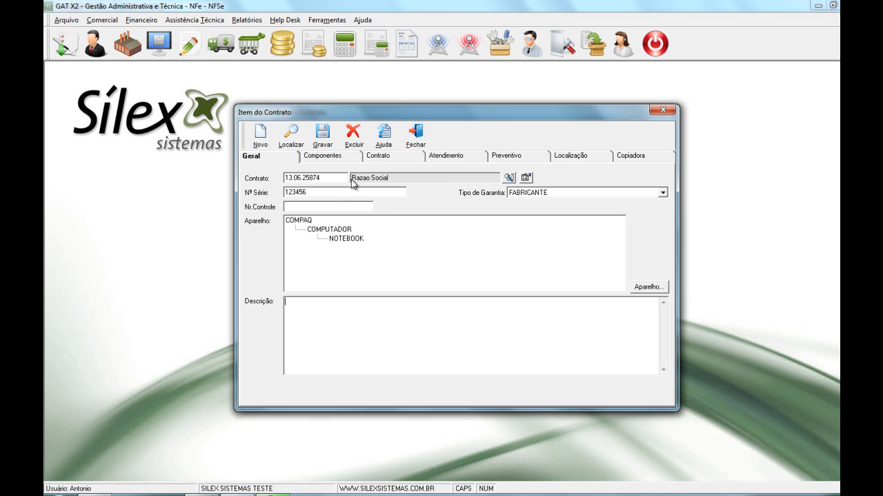
- Add the product CAIXAS DE SOM (code A-2) as a component of the contract item
{"action": "left_click", "coordinate": [328, 161]}
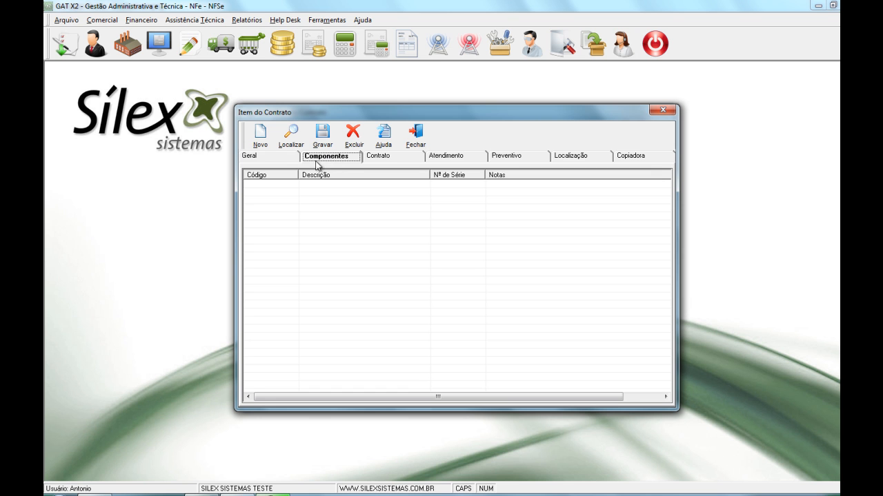
{"action": "left_click", "coordinate": [268, 146]}
{"action": "left_click", "coordinate": [546, 250]}
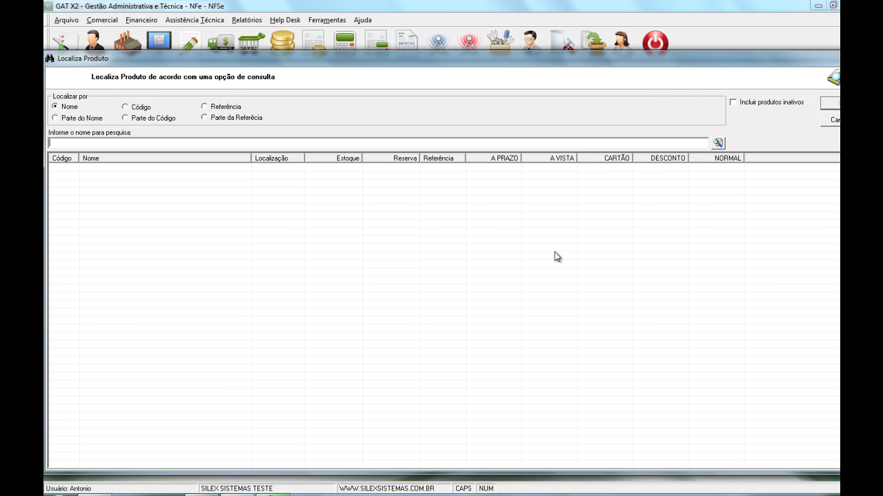
{"action": "type", "text": "%"}
{"action": "key", "text": "Return"}
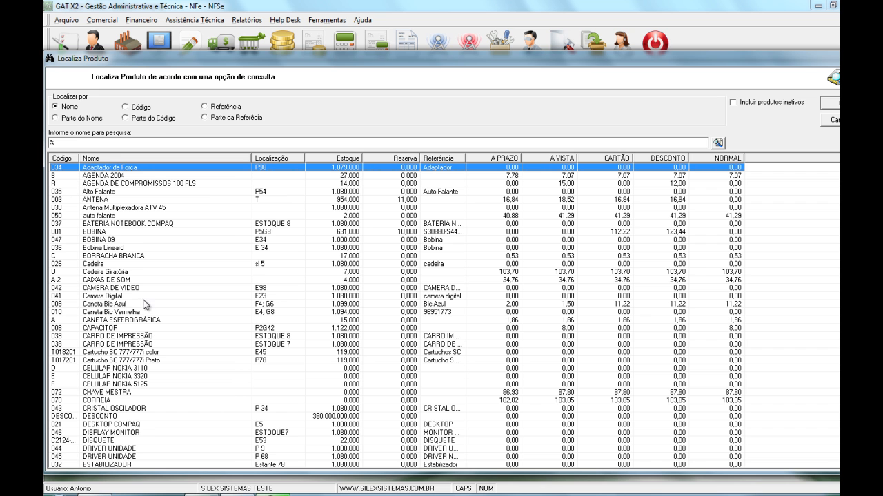
{"action": "double_click", "coordinate": [157, 279]}
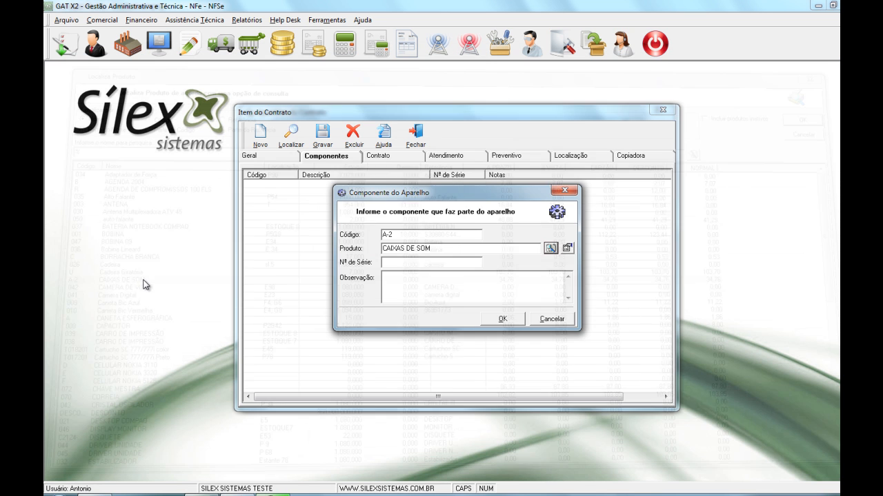
{"action": "left_click", "coordinate": [504, 319]}
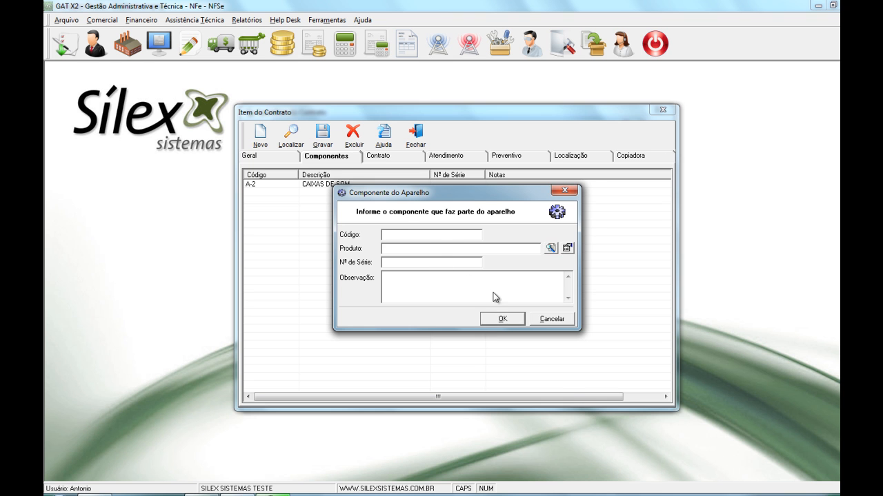
{"action": "left_click", "coordinate": [540, 319]}
- Review the contract item's general data and component list, and open its contract values
{"action": "left_click", "coordinate": [277, 156]}
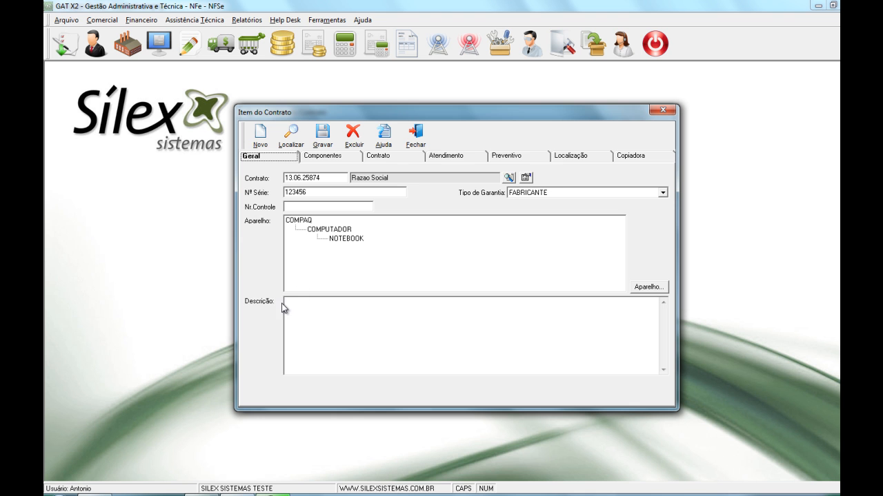
{"action": "left_click", "coordinate": [335, 157]}
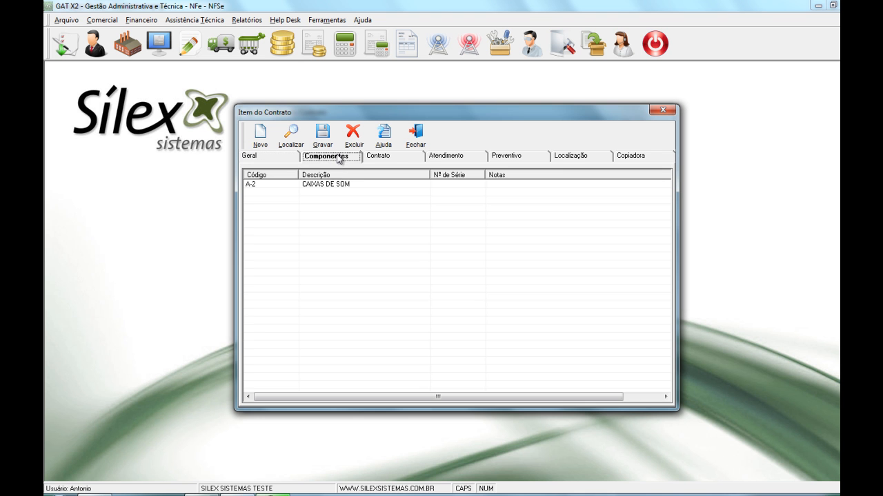
{"action": "left_click", "coordinate": [390, 159]}
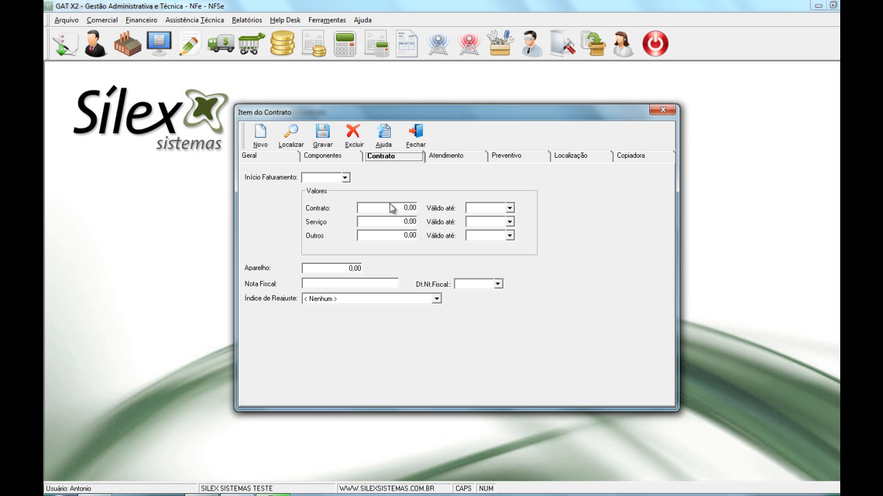
- Enter 3.562,38 as the contract item's Aparelho value and clear it again
{"action": "left_click", "coordinate": [415, 209]}
{"action": "left_click", "coordinate": [352, 269]}
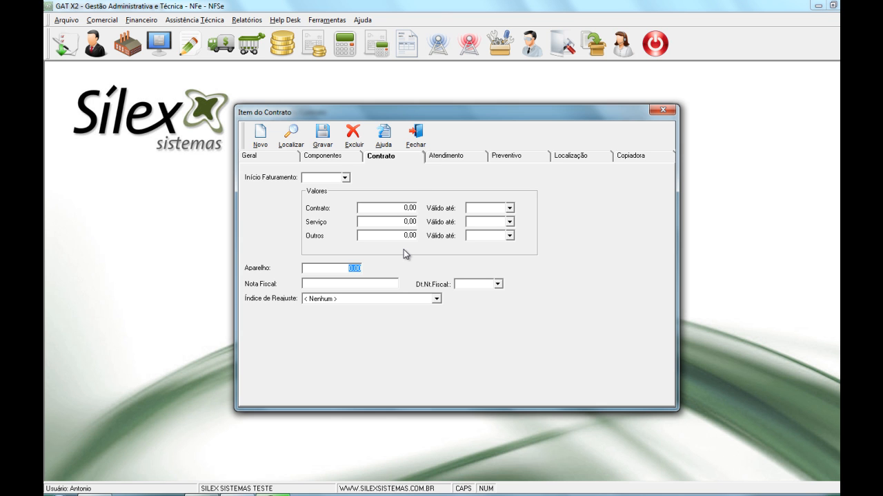
{"action": "type", "text": "3,65"}
{"action": "key", "text": "BackSpace"}
{"action": "key", "text": "BackSpace"}
{"action": "key", "text": "BackSpace"}
{"action": "key", "text": "BackSpace"}
{"action": "type", "text": "3.562,38"}
{"action": "key", "text": "Tab"}
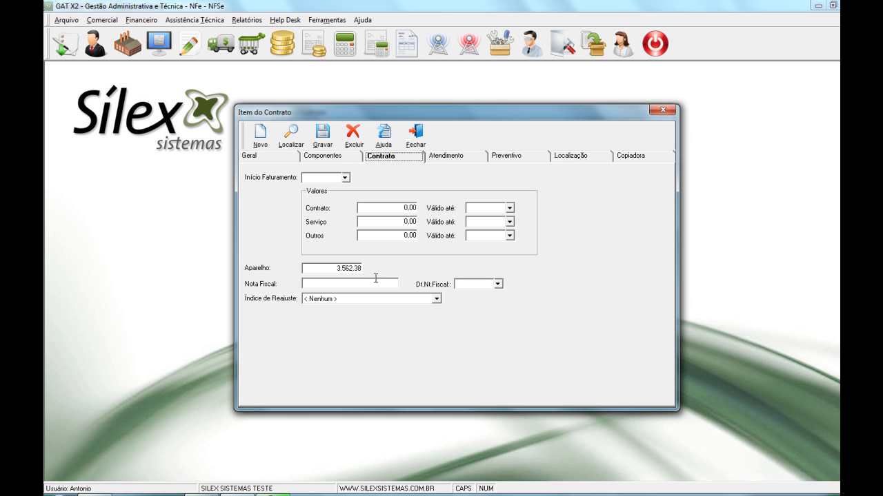
{"action": "double_click", "coordinate": [358, 267]}
{"action": "key", "text": "BackSpace"}
- Set the item's service route to BAIRRO DE BAIXO and both the solution and service deadlines to 1 hora
{"action": "left_click", "coordinate": [441, 161]}
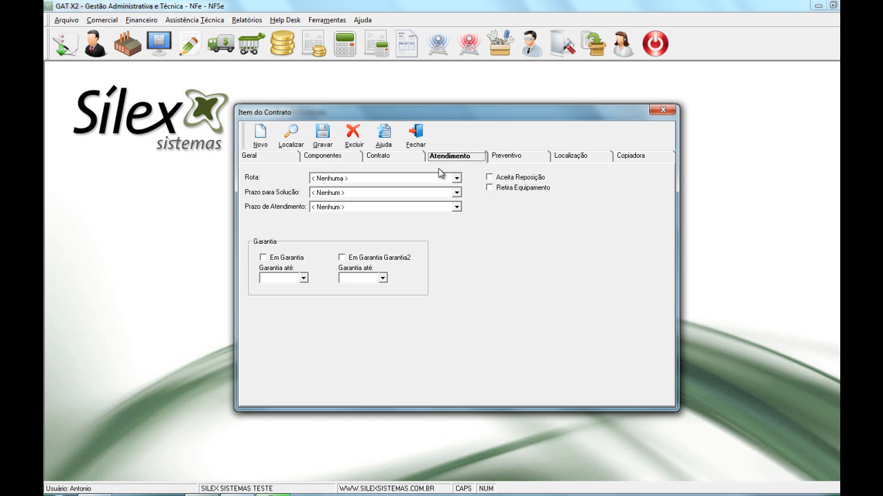
{"action": "left_click", "coordinate": [456, 178]}
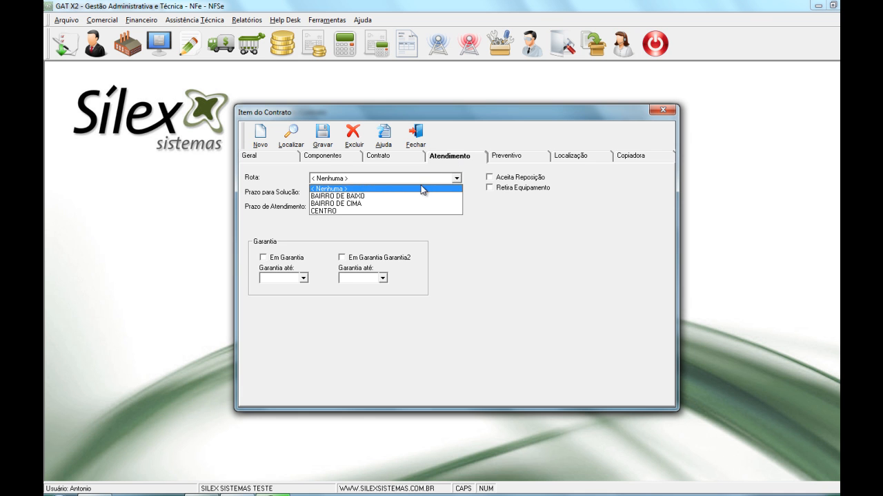
{"action": "left_click", "coordinate": [357, 198]}
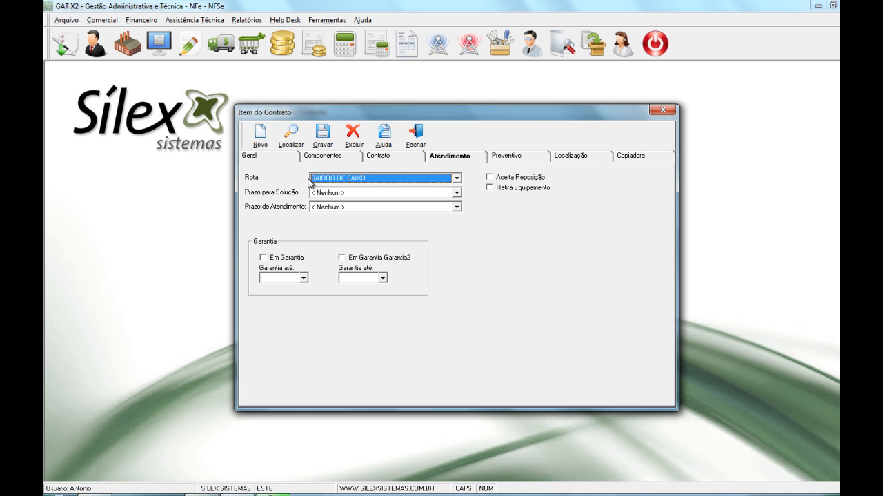
{"action": "left_click", "coordinate": [334, 194]}
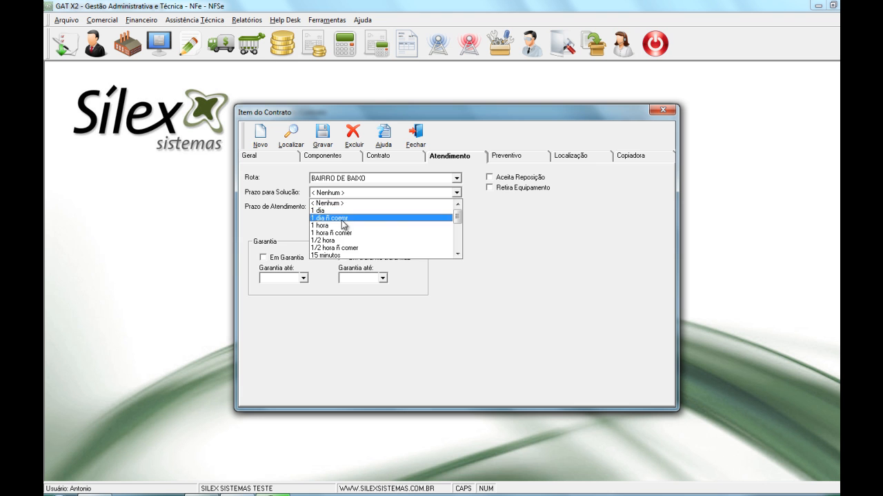
{"action": "left_click", "coordinate": [338, 226]}
{"action": "left_click", "coordinate": [340, 208]}
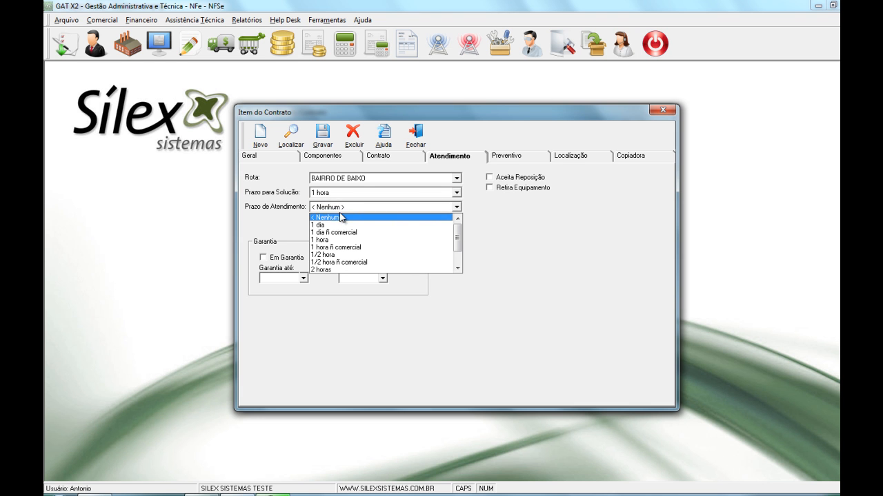
{"action": "left_click", "coordinate": [330, 241]}
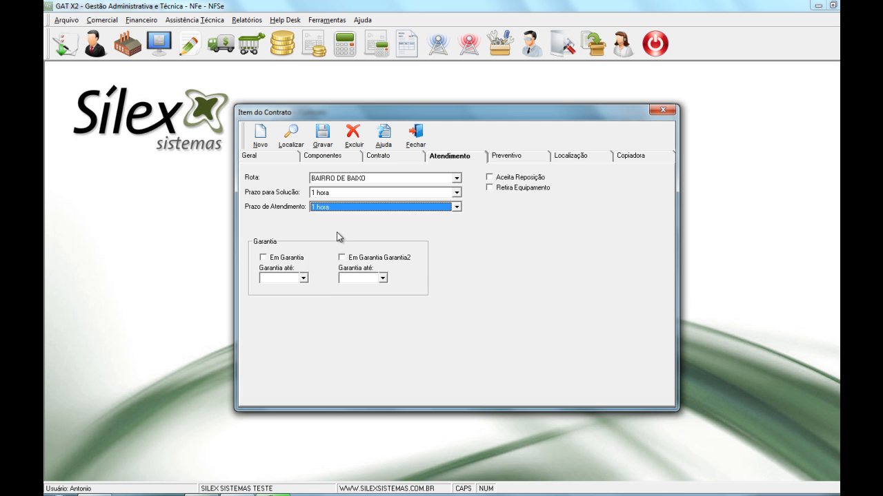
- Enable the Aceita Reposição and Retira Equipamento options and disable both again
{"action": "left_click", "coordinate": [495, 180]}
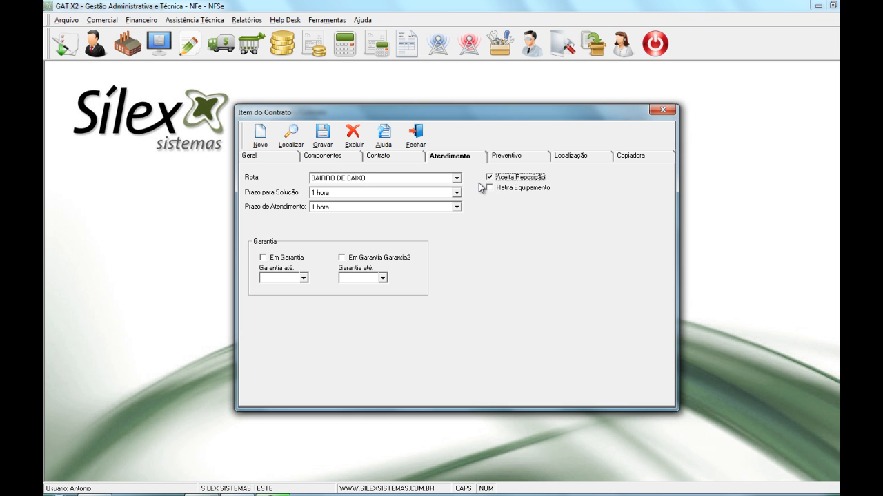
{"action": "left_click", "coordinate": [491, 189]}
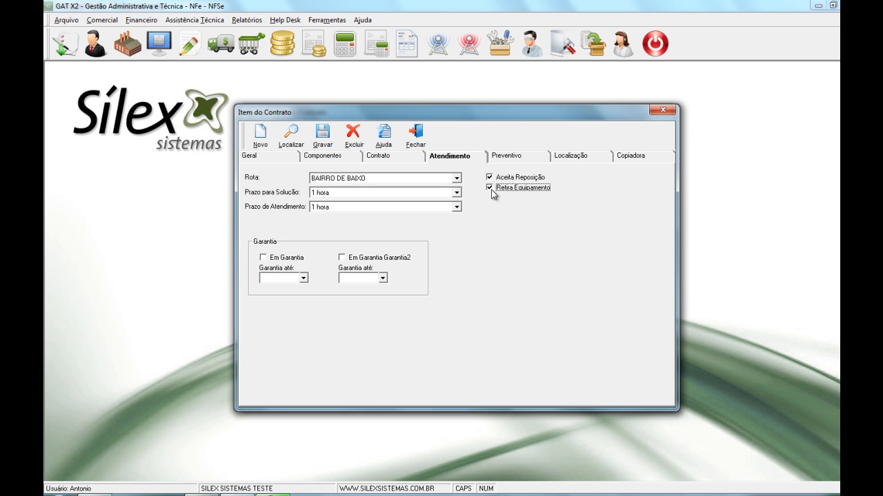
{"action": "left_click", "coordinate": [494, 179]}
{"action": "left_click", "coordinate": [488, 188]}
- Mark the contract item as Em Garantia with the warranty valid until 04/09/2013
{"action": "left_click", "coordinate": [269, 256]}
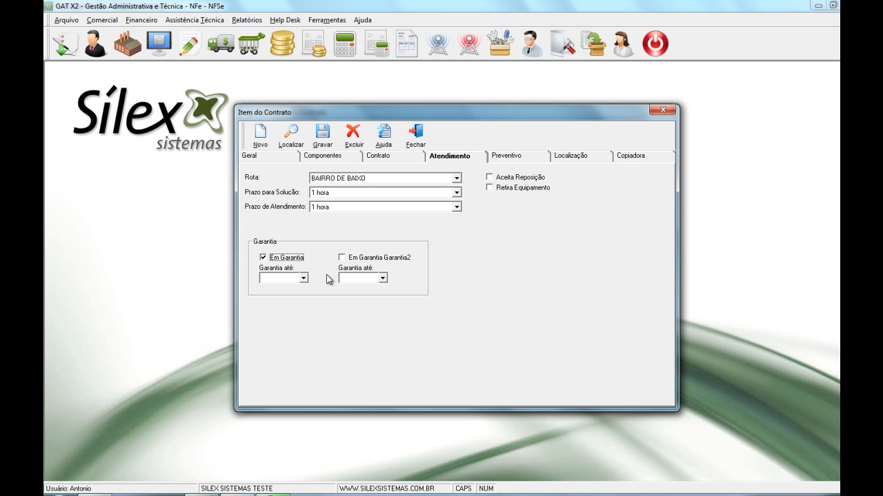
{"action": "left_click", "coordinate": [304, 279]}
{"action": "left_click", "coordinate": [346, 293]}
{"action": "left_click", "coordinate": [346, 293]}
{"action": "left_click", "coordinate": [346, 292]}
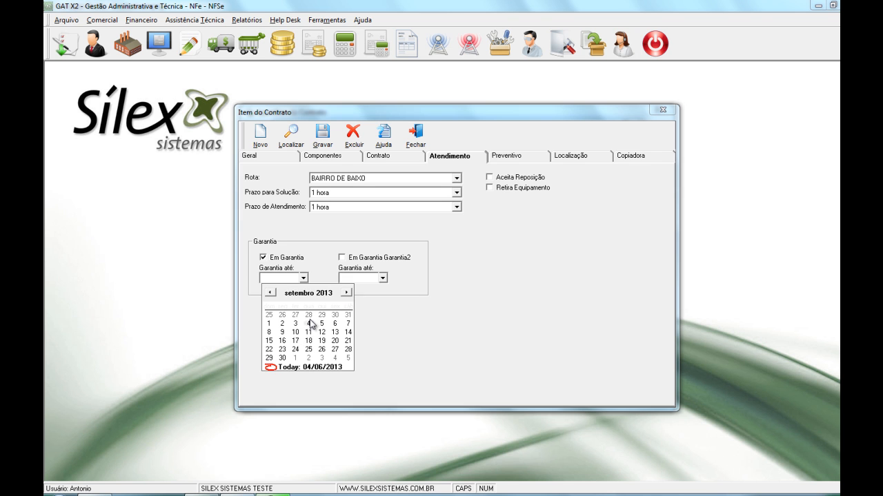
{"action": "left_click", "coordinate": [309, 324]}
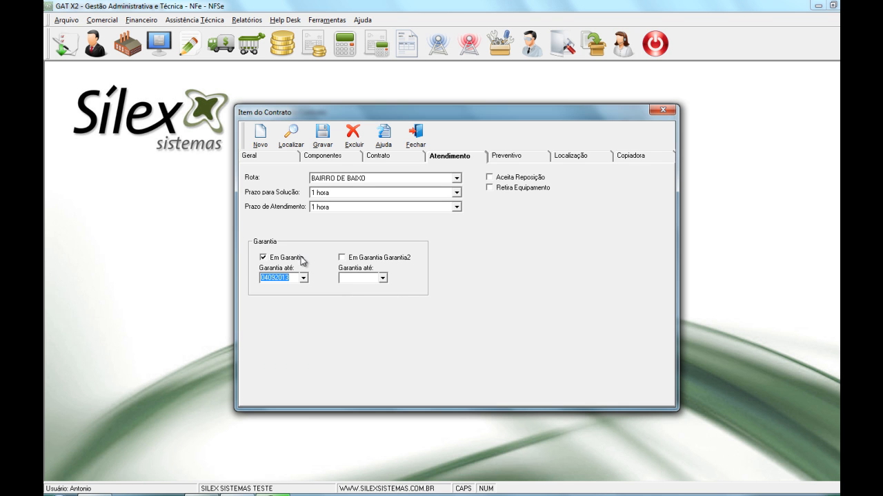
- Enable the Em Garantia Garantia2 option with an end date, and clear the date and the option again
{"action": "left_click", "coordinate": [355, 258]}
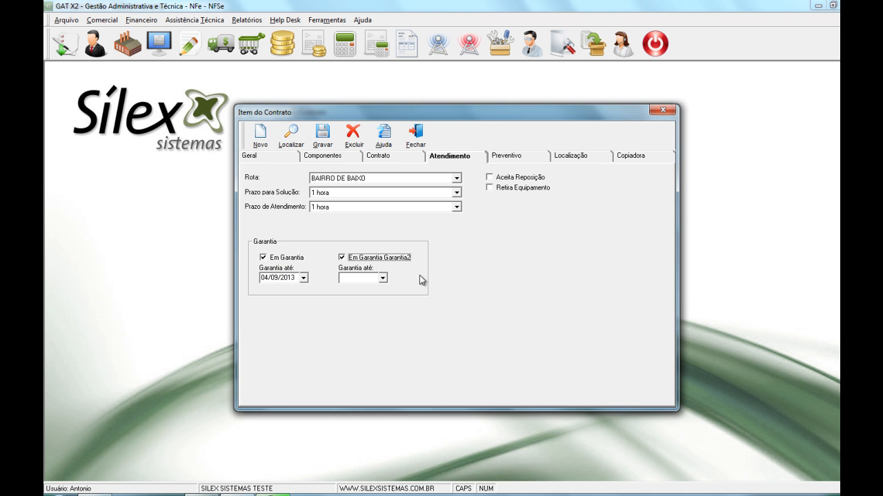
{"action": "left_click", "coordinate": [383, 278]}
{"action": "left_click", "coordinate": [426, 293]}
{"action": "left_click", "coordinate": [427, 293]}
{"action": "left_click", "coordinate": [426, 294]}
{"action": "left_click", "coordinate": [401, 332]}
{"action": "key", "text": "BackSpace"}
{"action": "left_click", "coordinate": [344, 259]}
- Set the item's periodic preventive maintenance to every 90 days, with last delivery and last preventive dates of 04/06/2013
{"action": "left_click", "coordinate": [522, 157]}
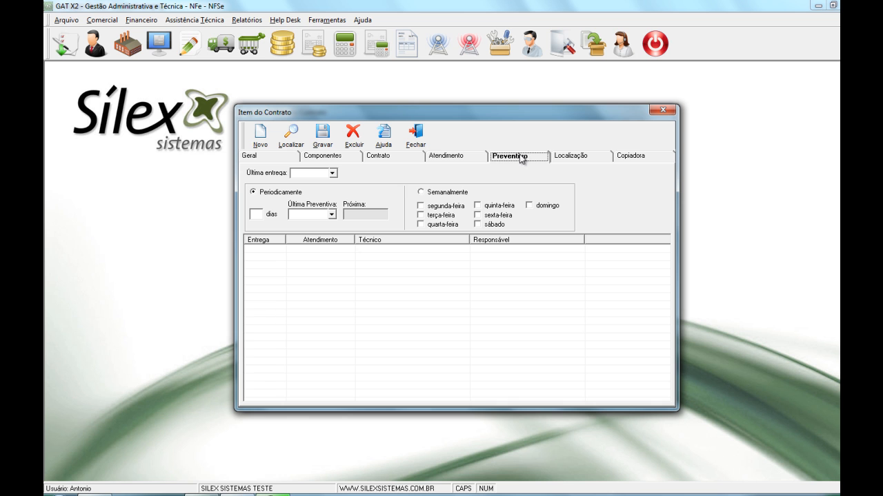
{"action": "left_click", "coordinate": [257, 215]}
{"action": "type", "text": "90"}
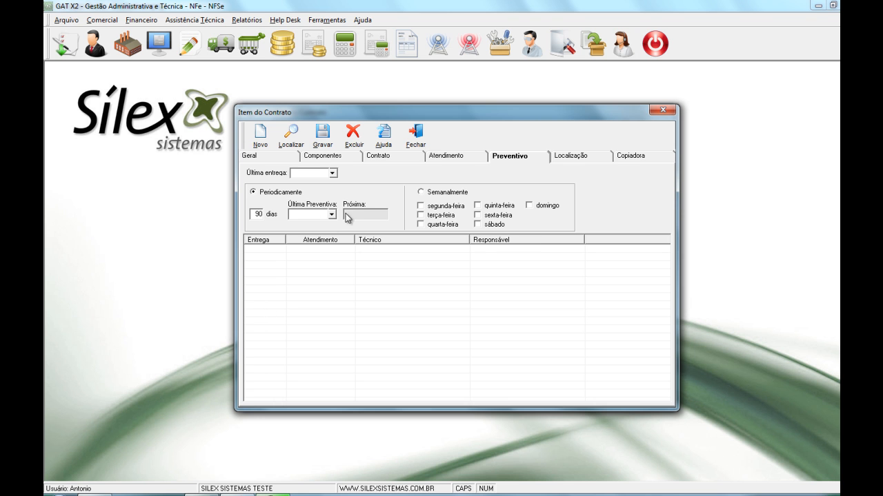
{"action": "key", "text": "Tab"}
{"action": "left_click", "coordinate": [333, 173]}
{"action": "key", "text": "Return"}
{"action": "key", "text": "Tab"}
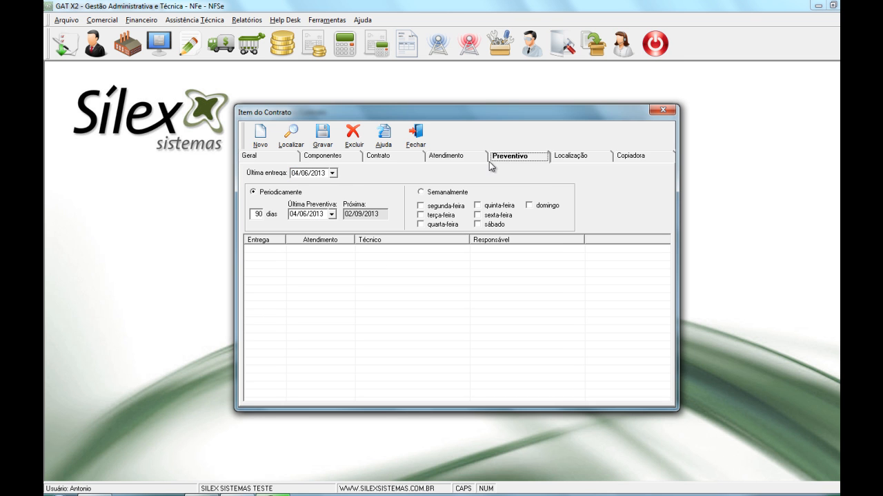
- Check the contract item's location and copier data, and save and close the item
{"action": "left_click", "coordinate": [603, 163]}
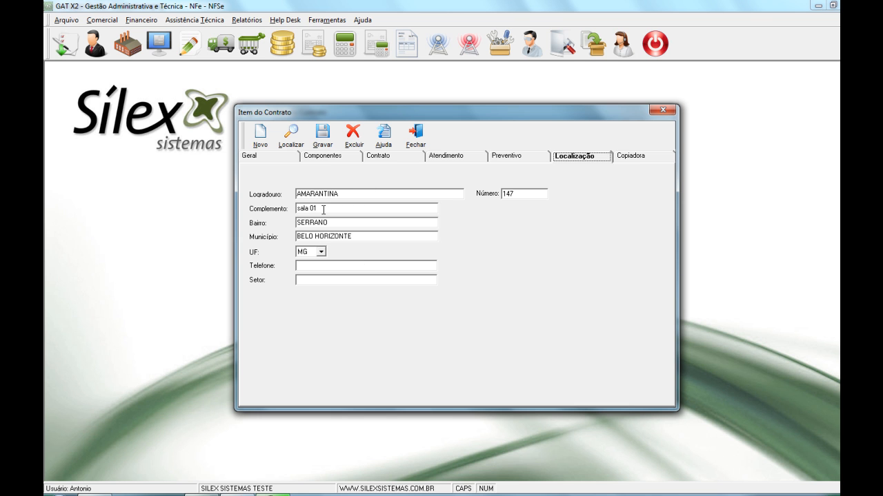
{"action": "left_click", "coordinate": [638, 157]}
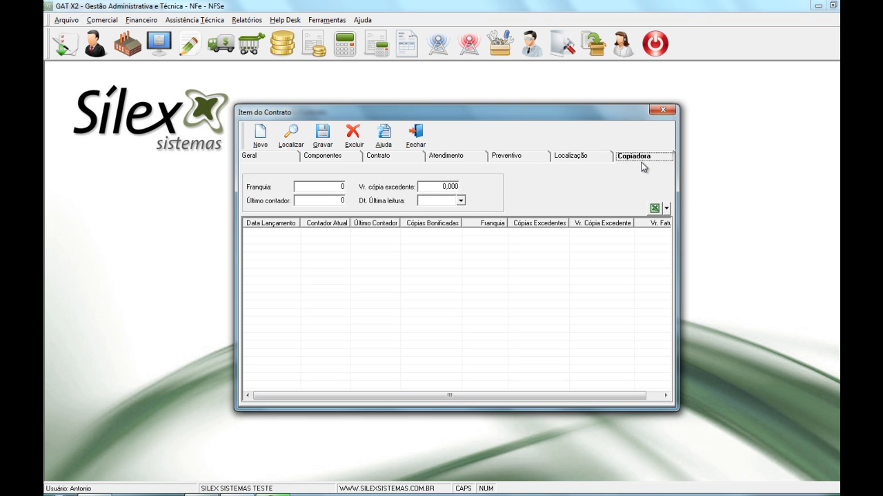
{"action": "left_click", "coordinate": [588, 157]}
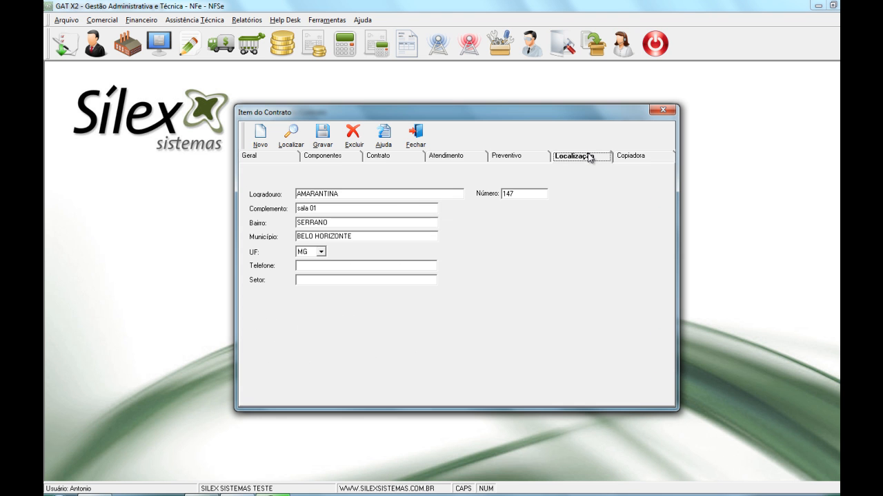
{"action": "left_click", "coordinate": [283, 159]}
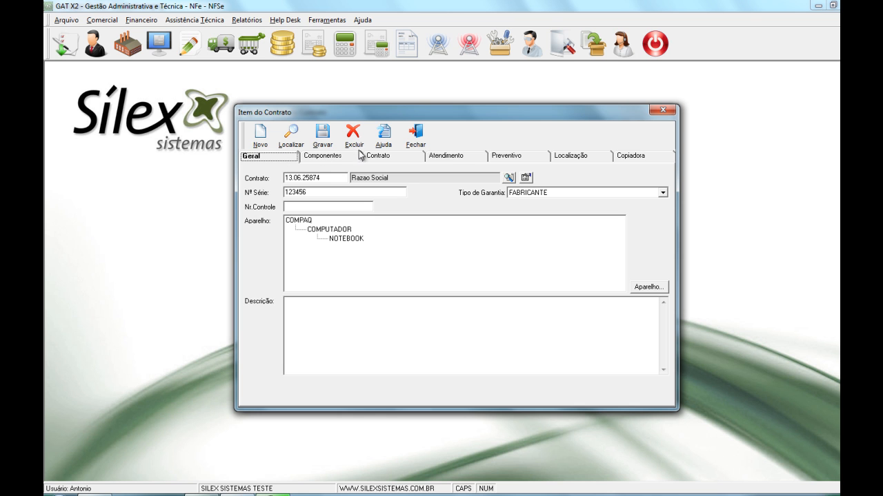
{"action": "left_click", "coordinate": [329, 146]}
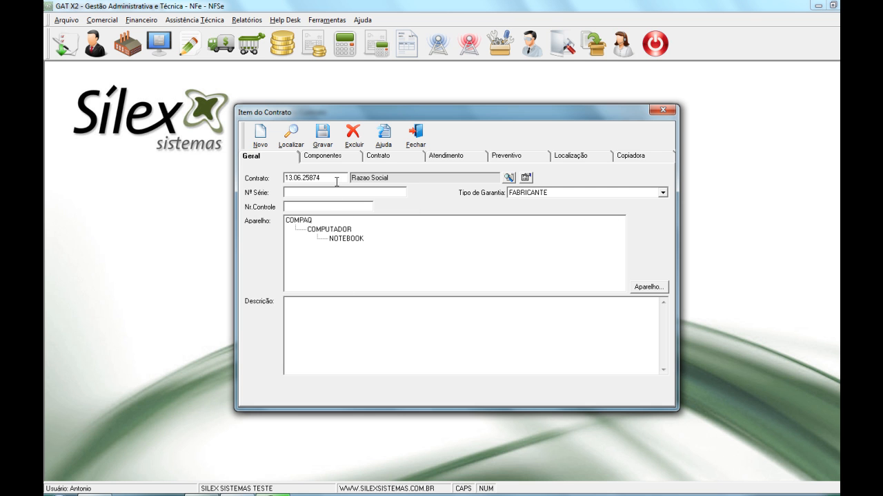
{"action": "left_click", "coordinate": [428, 133]}
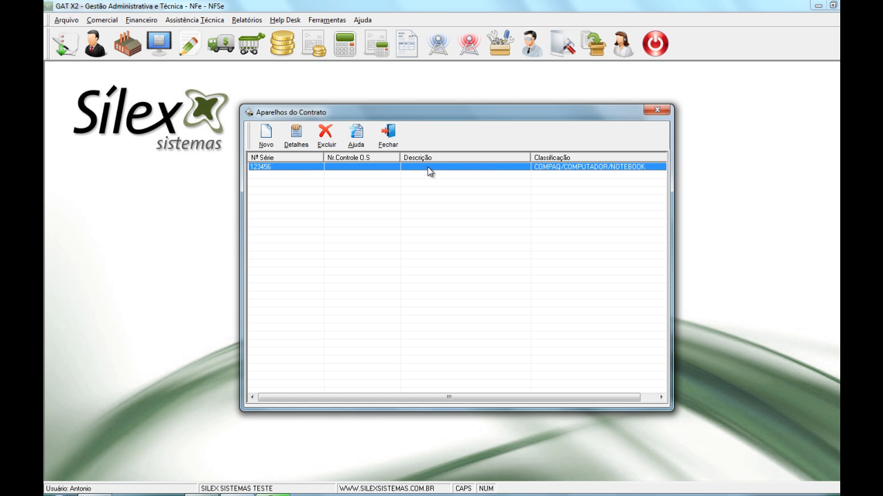
- Return from the contract's device list without adding another item, and save and close the contract
{"action": "left_click", "coordinate": [266, 132]}
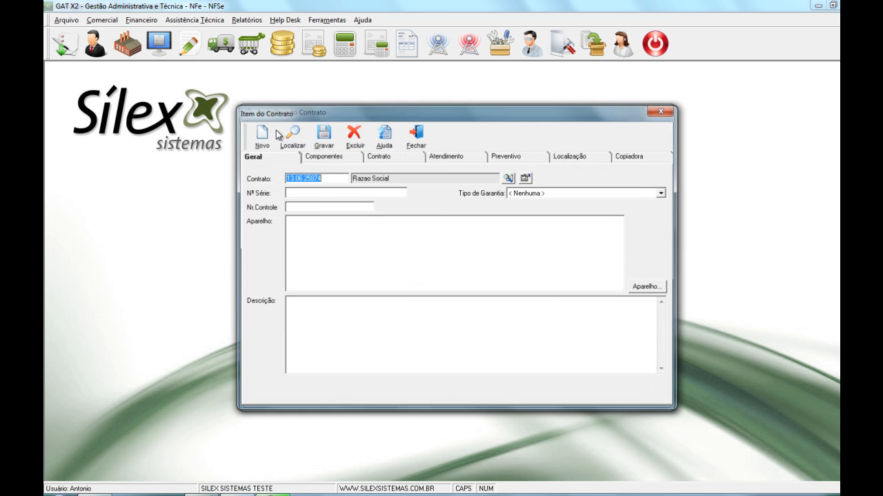
{"action": "left_click", "coordinate": [416, 145]}
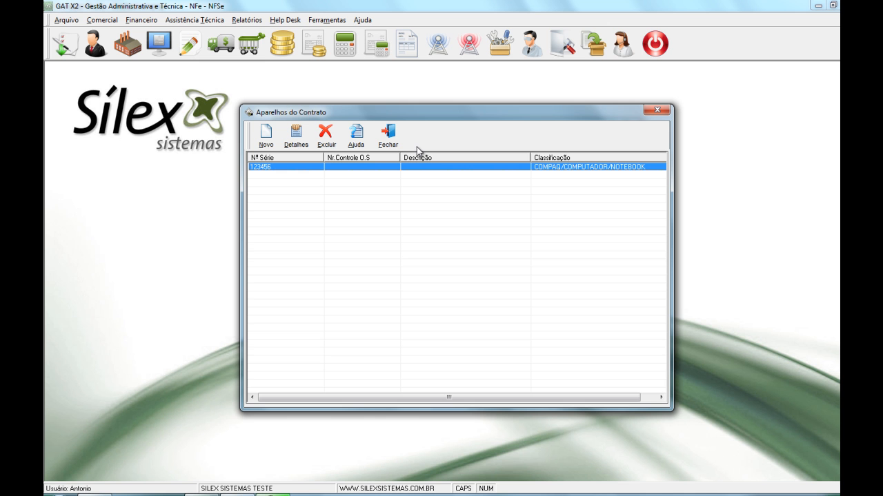
{"action": "left_click", "coordinate": [389, 136]}
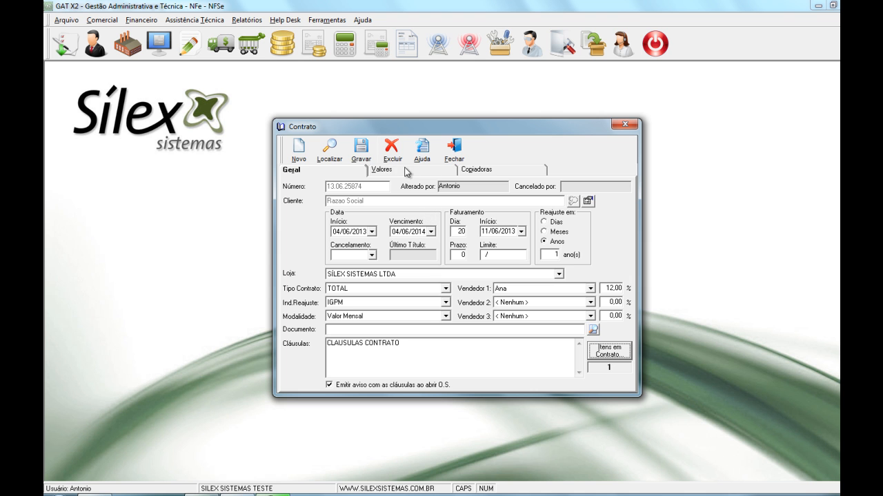
{"action": "left_click", "coordinate": [359, 148]}
{"action": "left_click", "coordinate": [457, 151]}
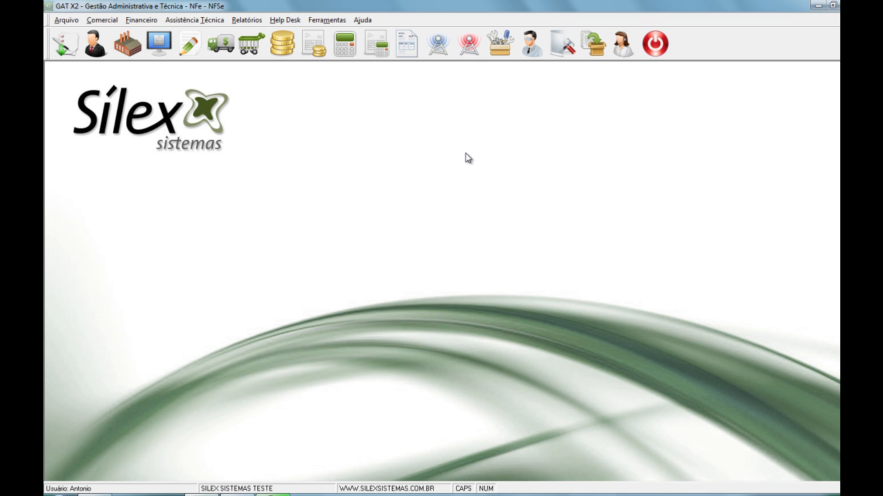